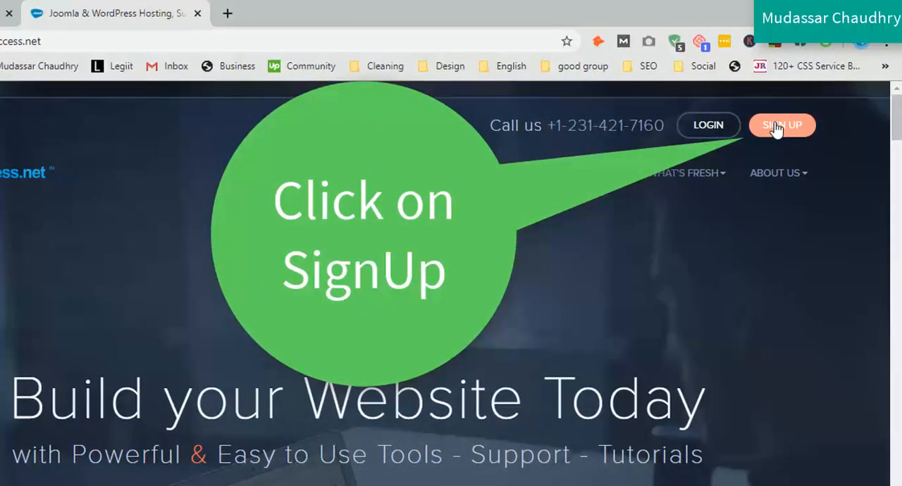
Step: Start the sign-up on CloudAccess.net and choose Launch Hosting as the product
click(776, 127)
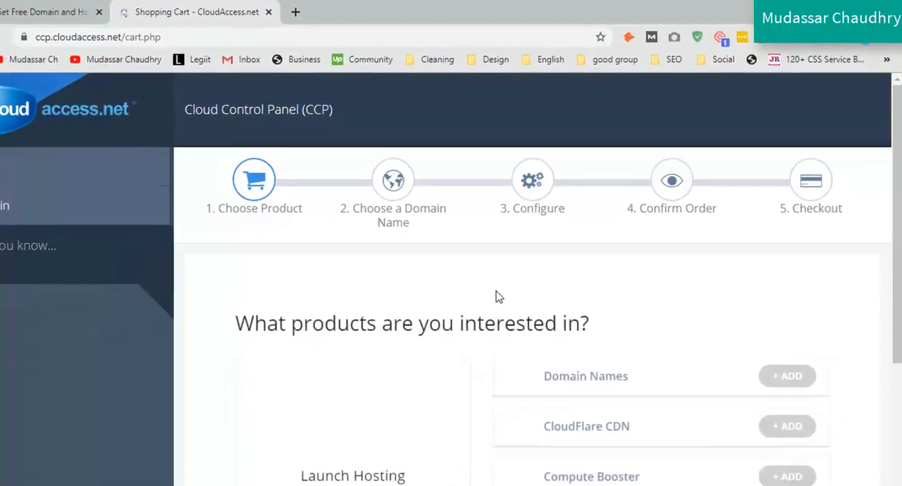
drag(896, 121, 896, 169)
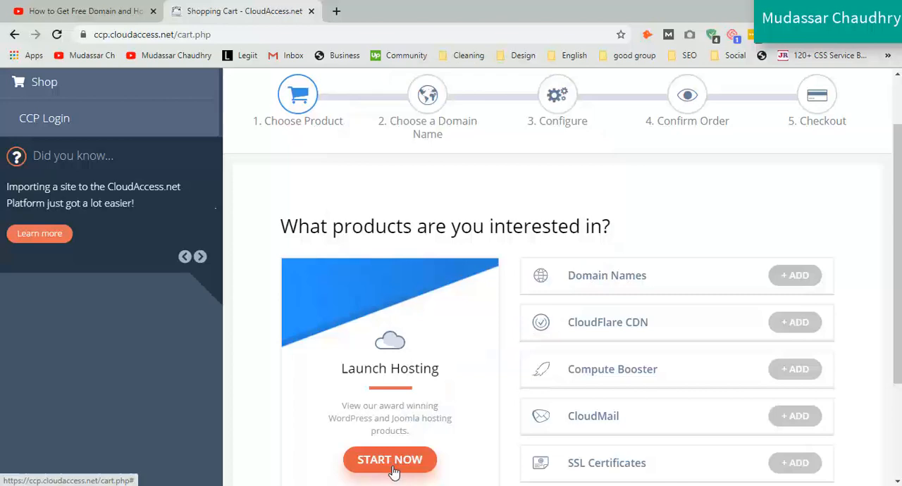
click(393, 469)
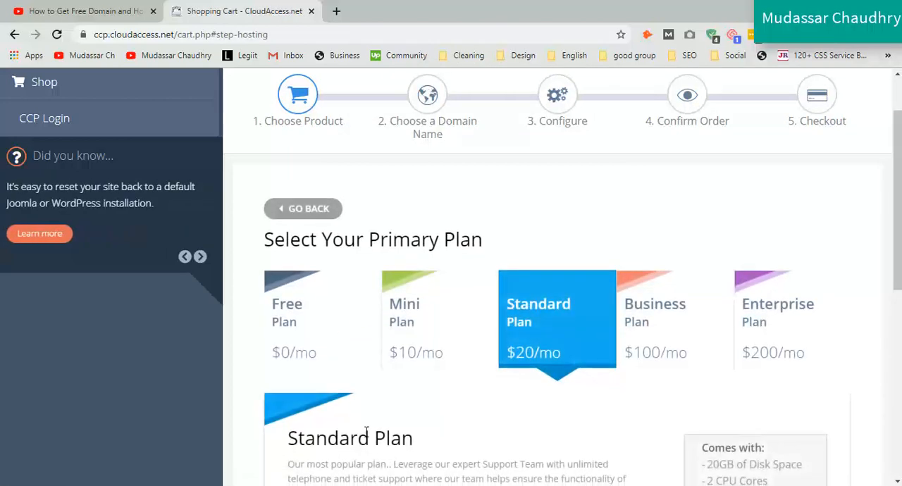
Step: Select the Free hosting plan at $0/mo and start it with a WordPress site
click(307, 322)
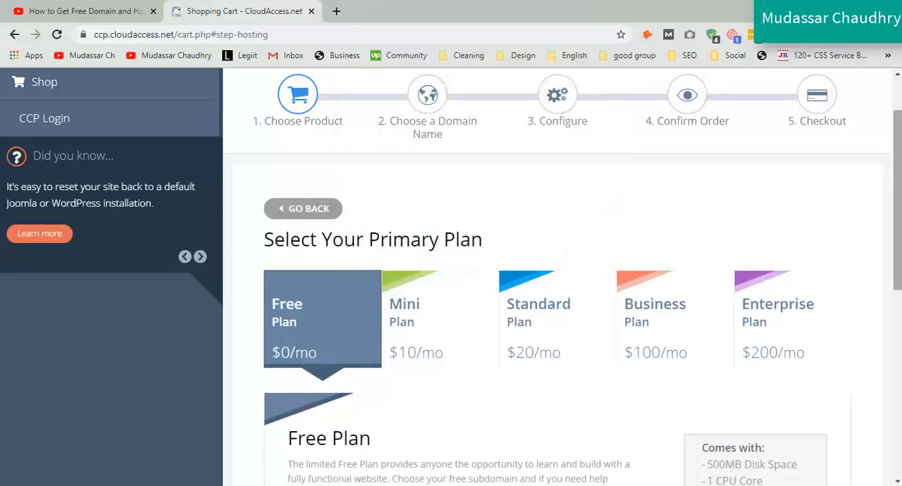
scroll(874, 197, down, 2)
scroll(768, 315, down, 2)
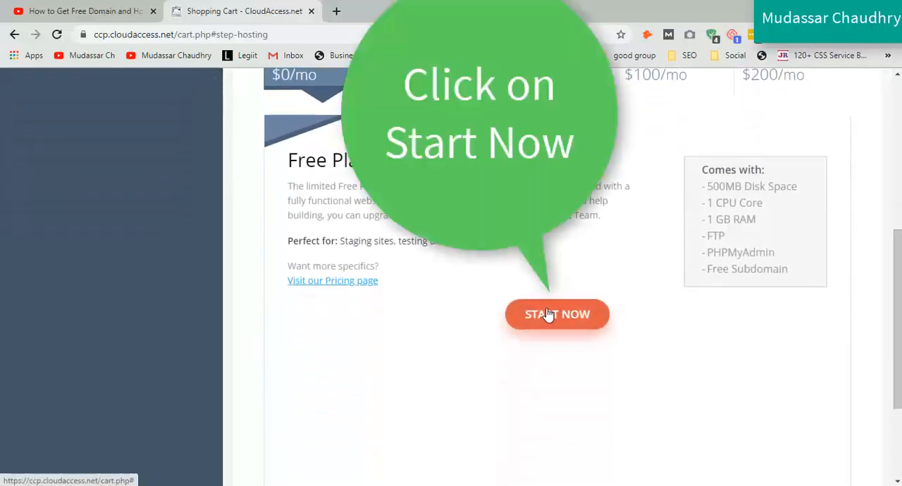
click(548, 314)
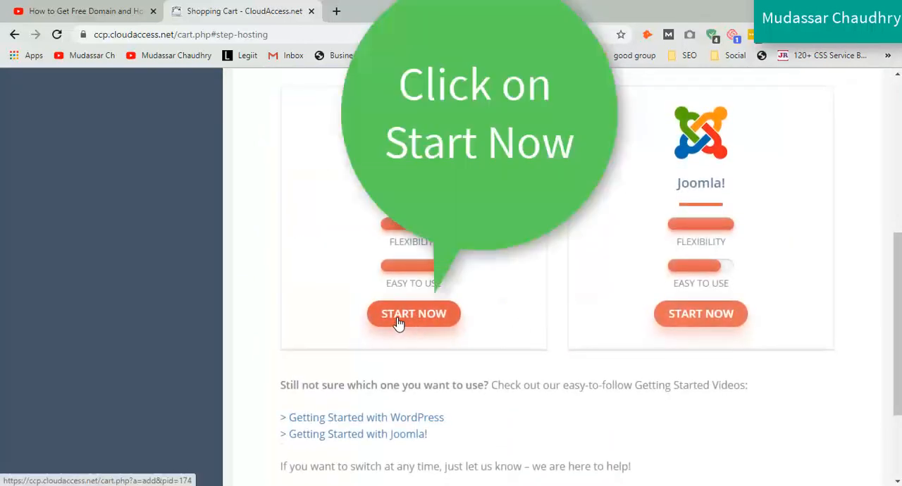
click(398, 322)
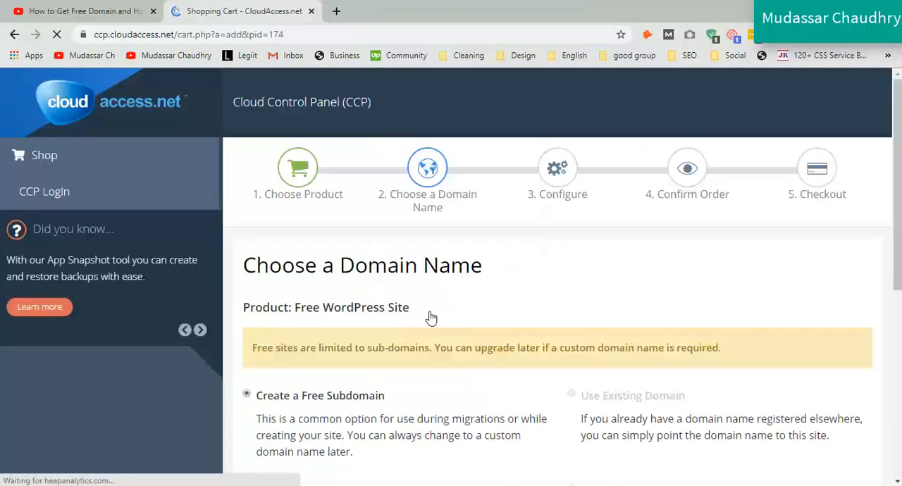
Step: Enter videoediting as the name of the free subdomain
drag(897, 243, 897, 327)
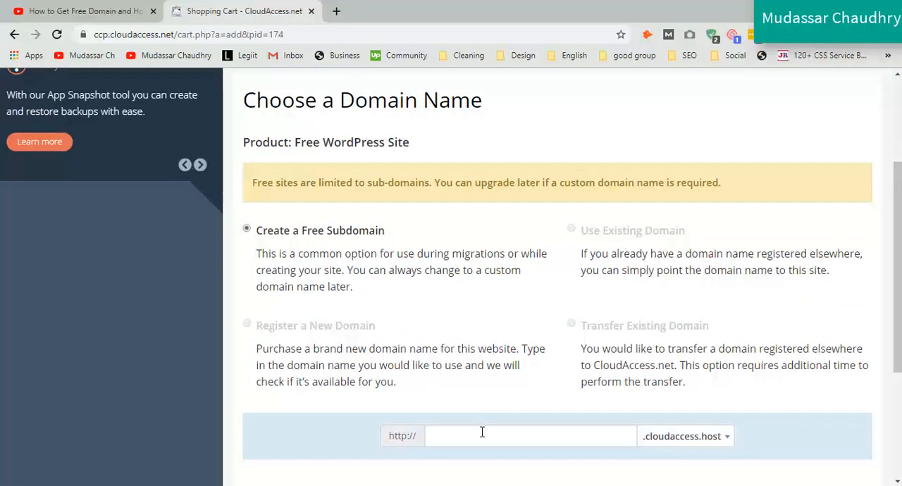
click(479, 433)
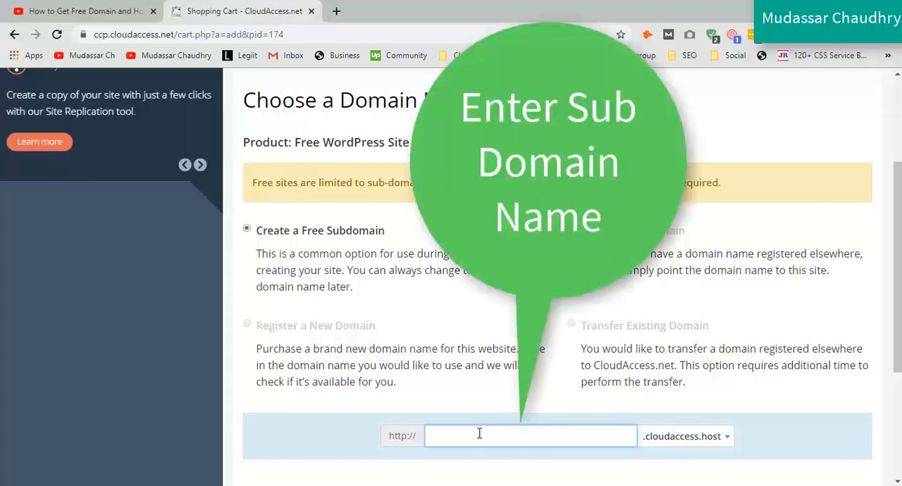
text(videoeditin)
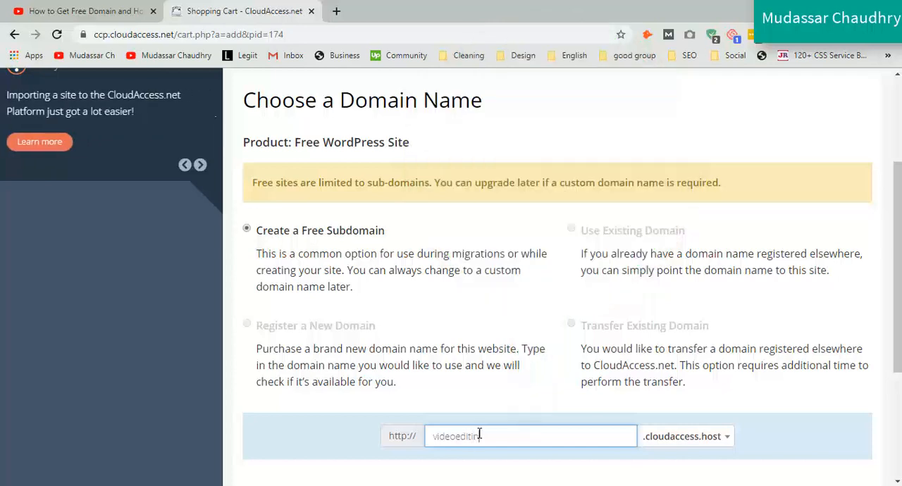
text(g)
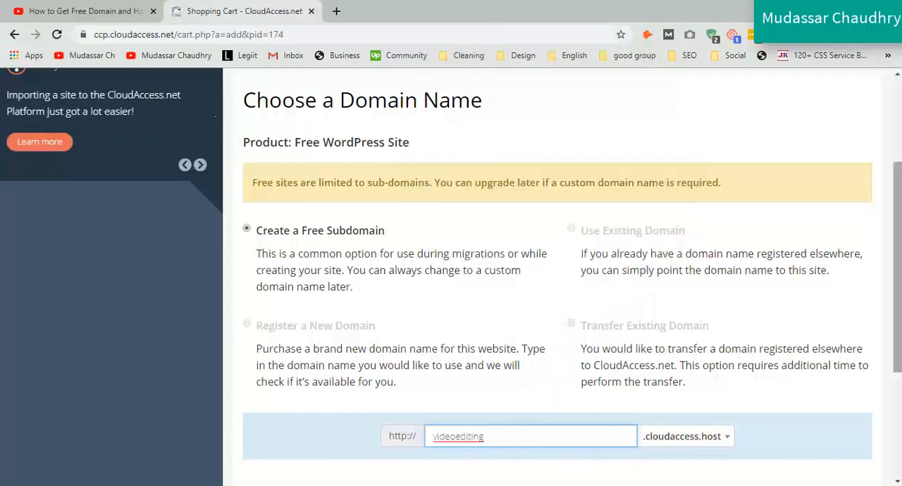
scroll(862, 360, down, 2)
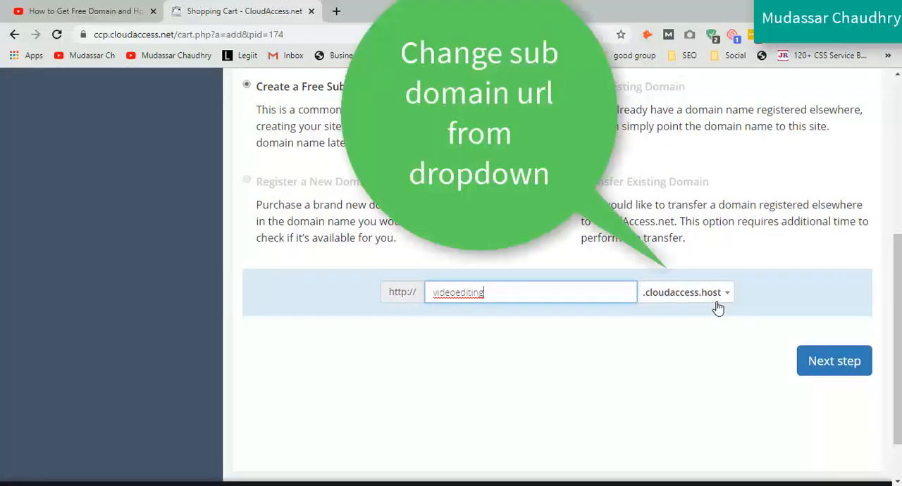
Step: Try the .freesite.host and .wpdevcloud.com endings for the subdomain and return to .cloudaccess.host
click(718, 307)
click(692, 365)
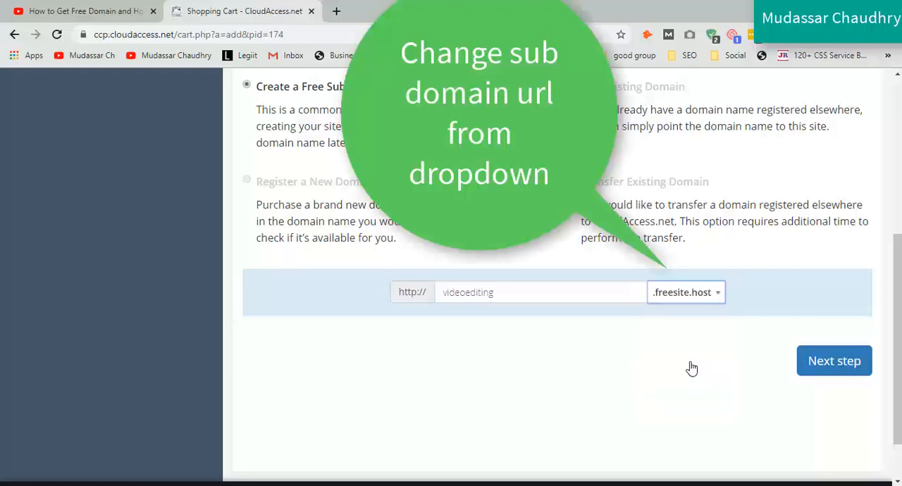
click(720, 301)
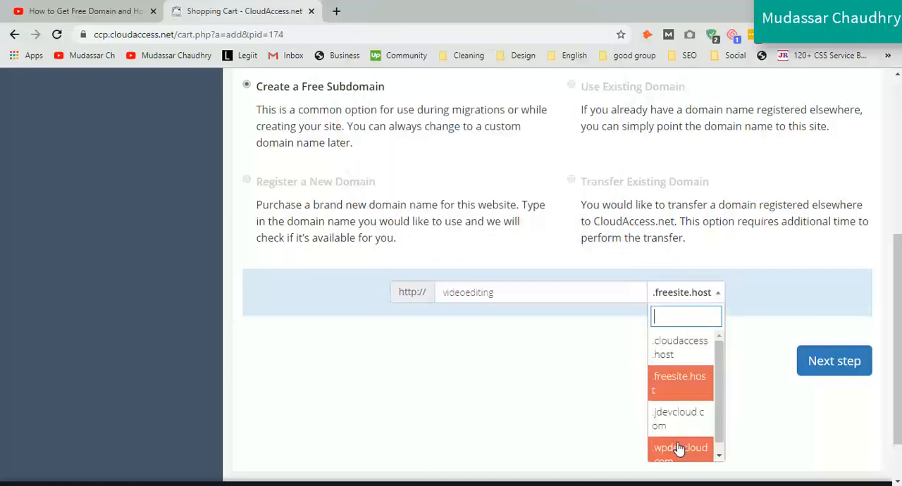
click(678, 449)
click(702, 296)
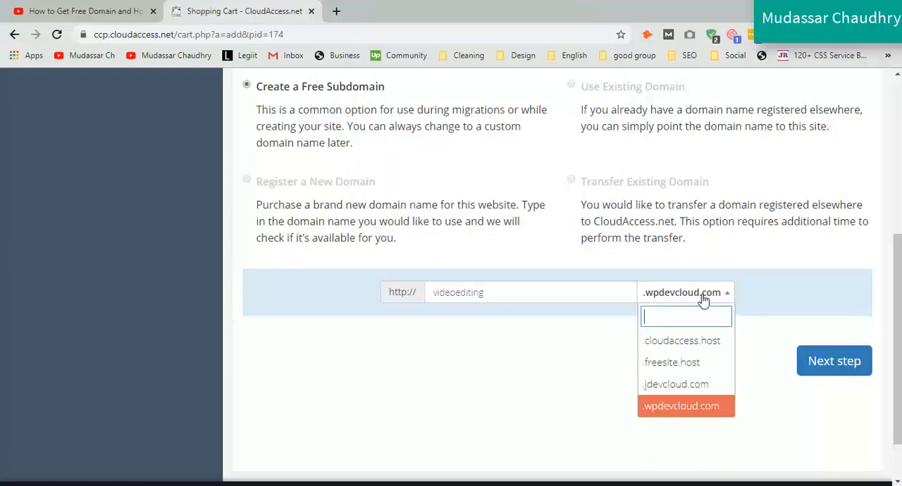
click(689, 343)
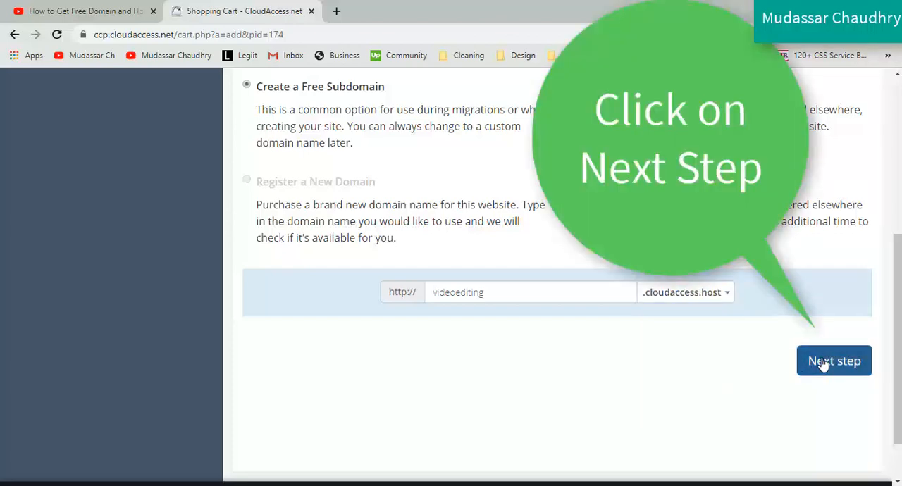
Step: Submit the subdomain and the default WordPress 5.3 configuration, giving "for learning" as the description of what is planned
click(823, 364)
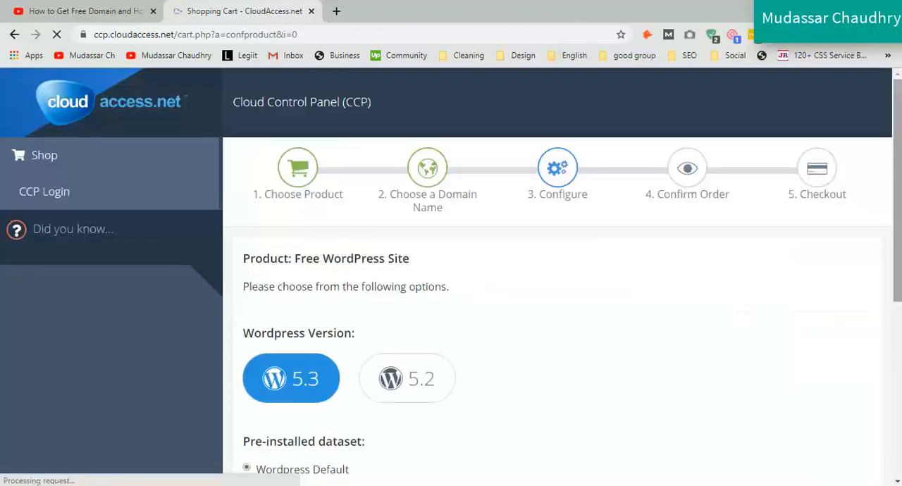
scroll(556, 282, down, 4)
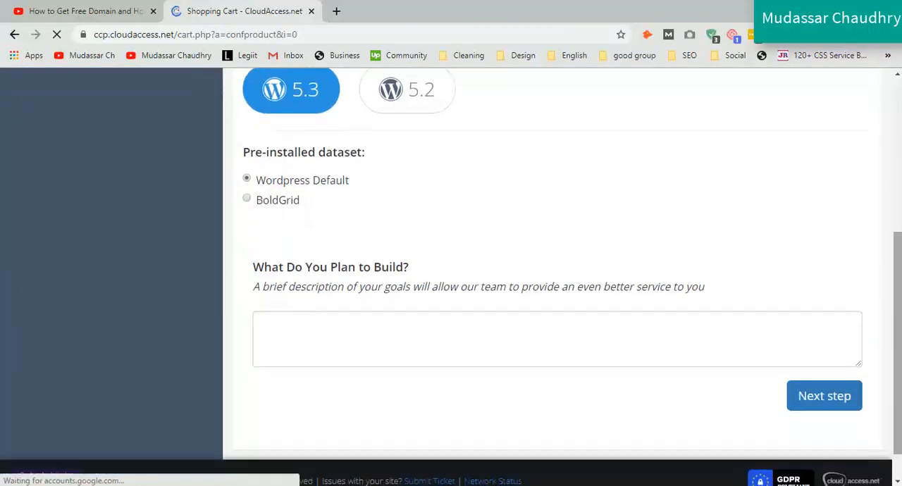
click(349, 323)
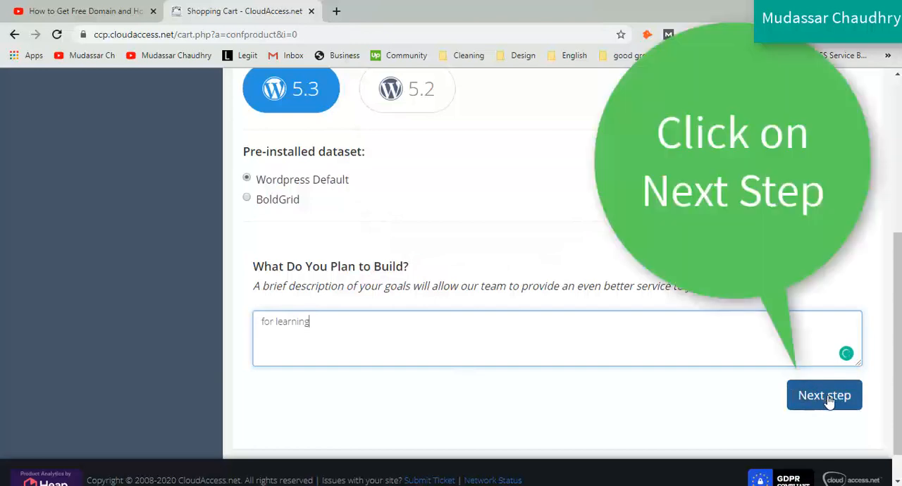
click(829, 398)
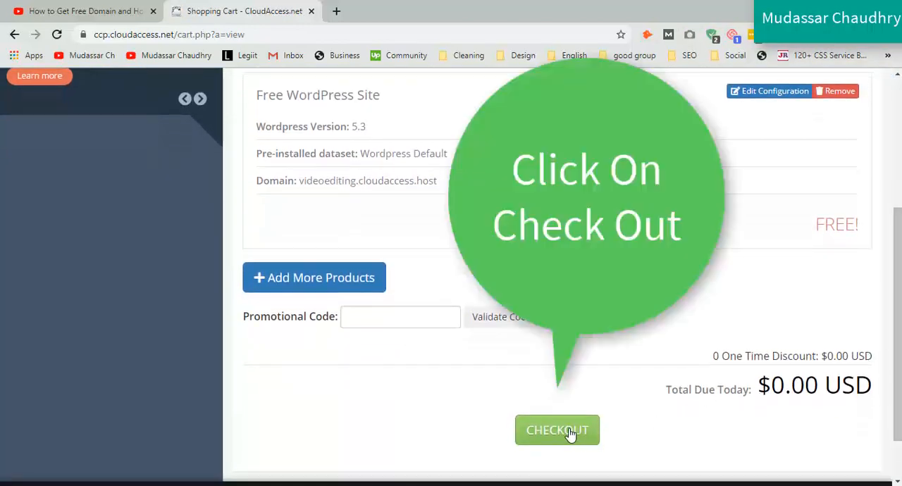
Step: Proceed to checkout and fill in the customer's name, e-mail, phone number, address, account password and security answer
click(571, 433)
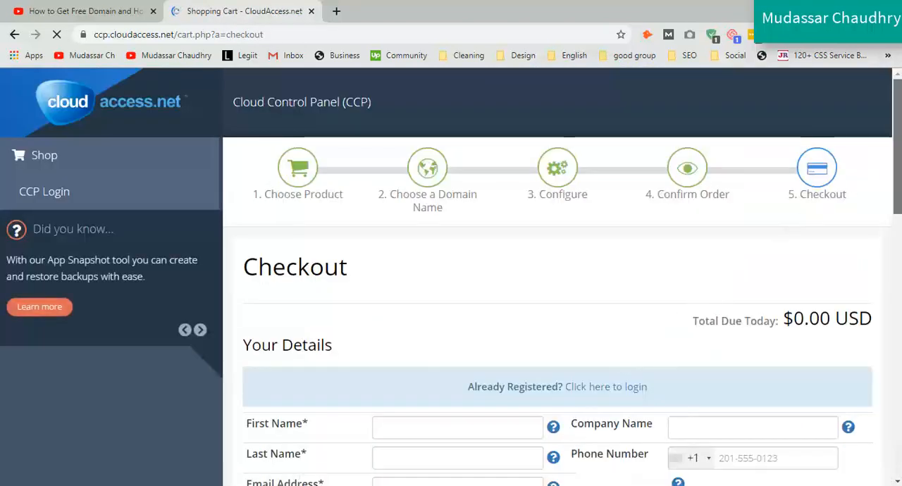
scroll(557, 317, down, 2)
scroll(387, 185, down, 3)
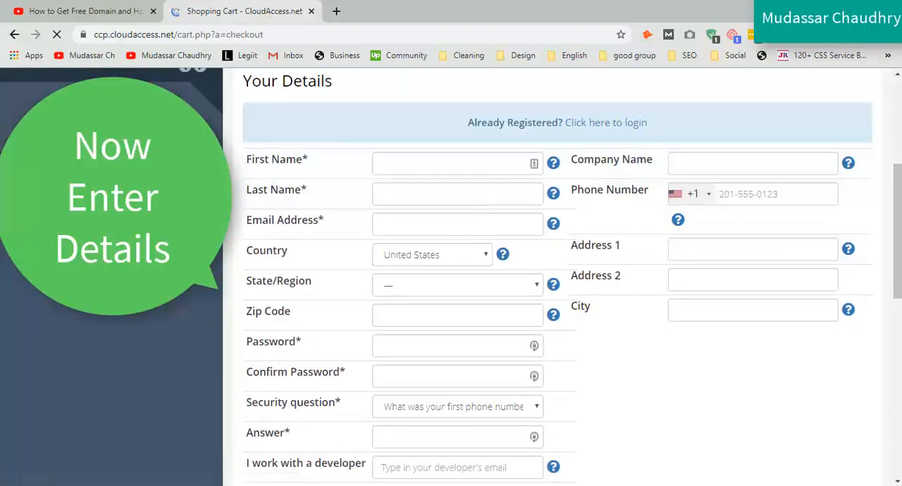
click(398, 183)
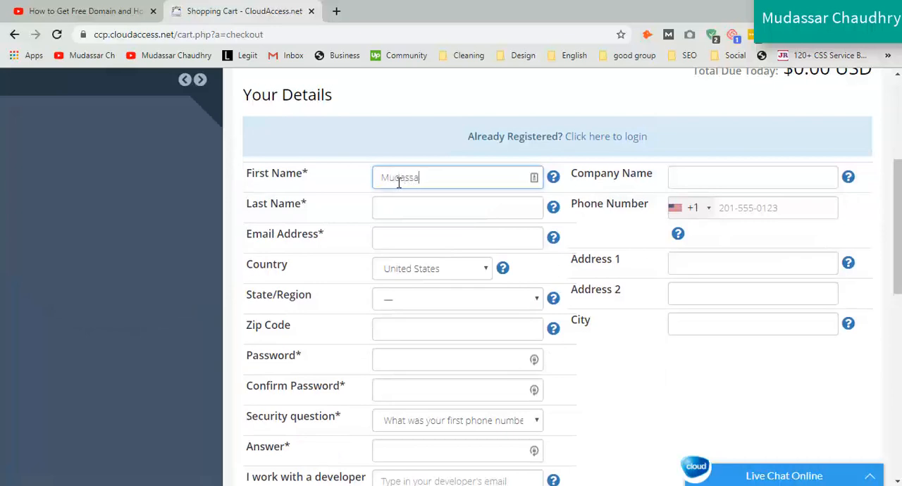
click(407, 206)
text(Chaudhry)
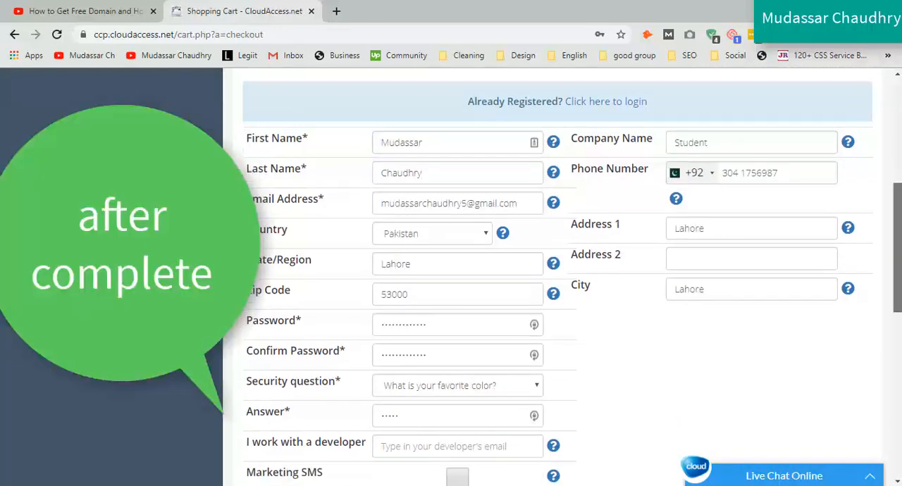
Step: Pass the captcha check, agree to the Terms of Service and complete the free order
scroll(465, 198, down, 5)
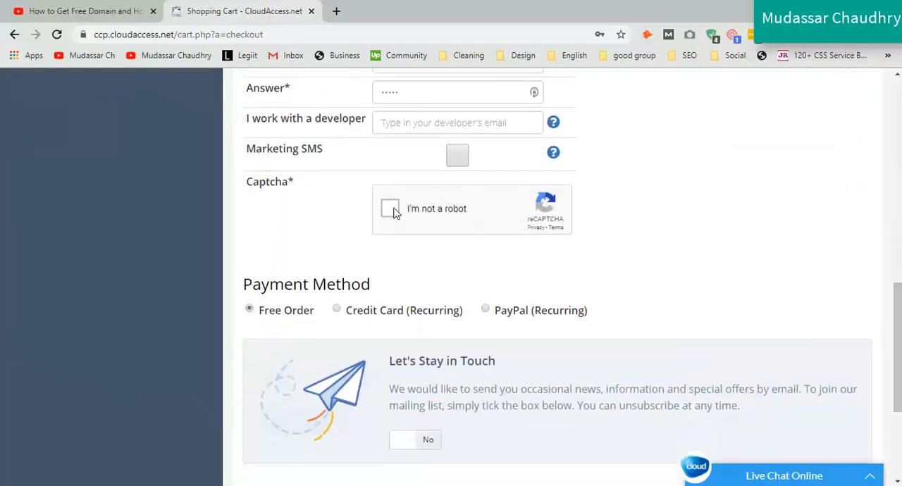
click(392, 211)
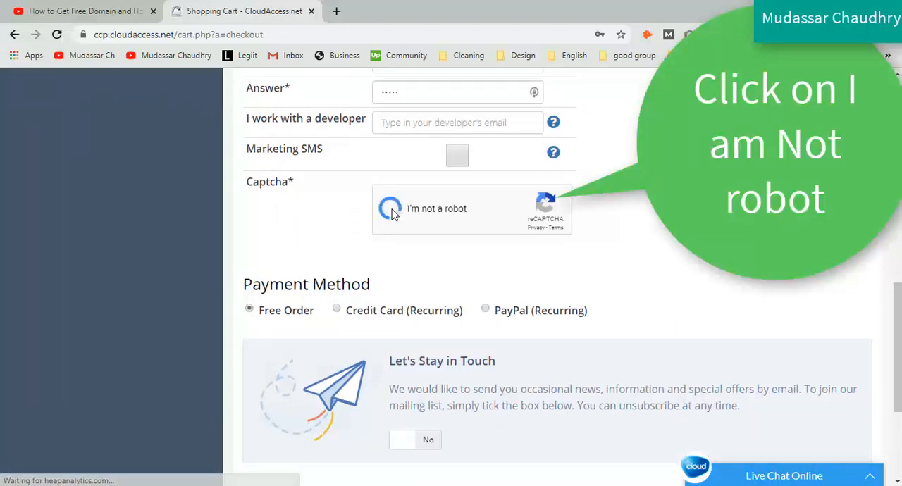
scroll(239, 300, down, 3)
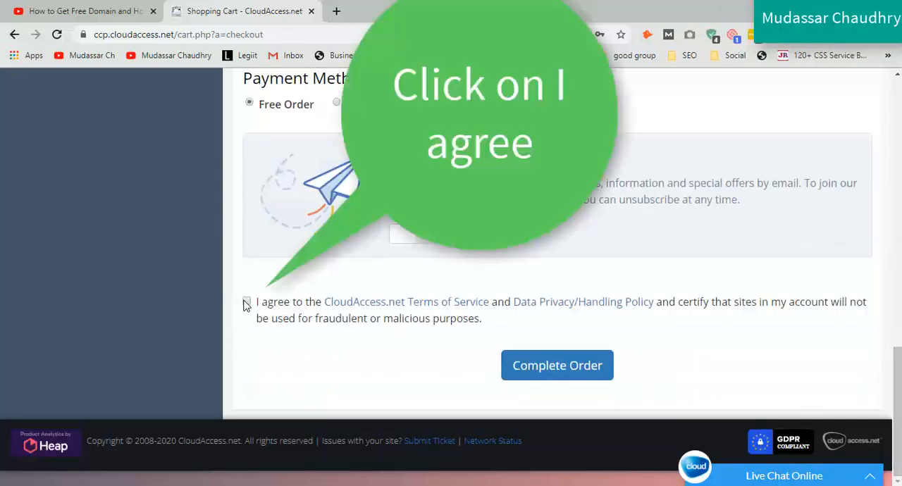
click(553, 366)
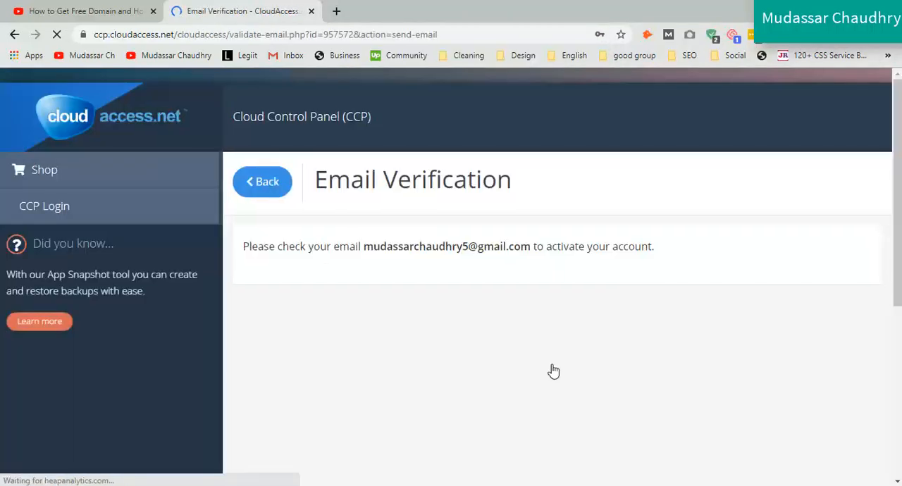
drag(246, 245, 633, 246)
click(478, 284)
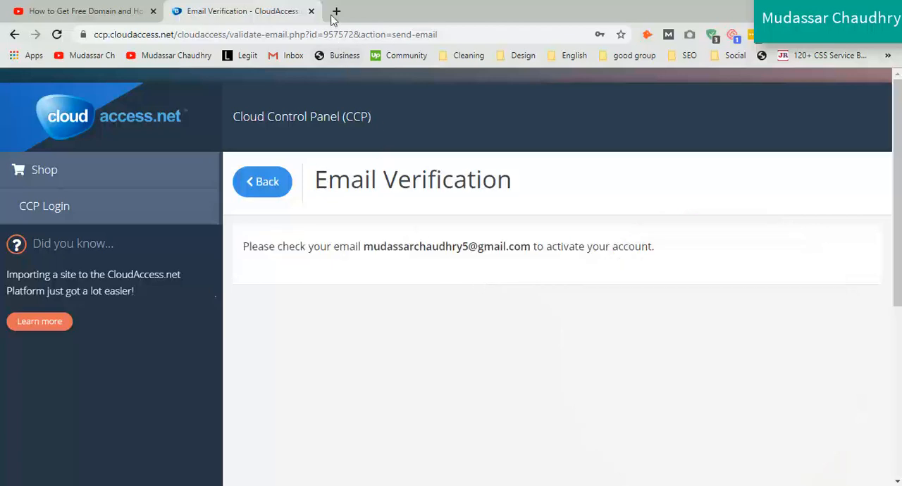
Step: Switch to Gmail in a new browser tab and follow the validation link in the "CloudAccess.net New Account Verification" email
click(335, 12)
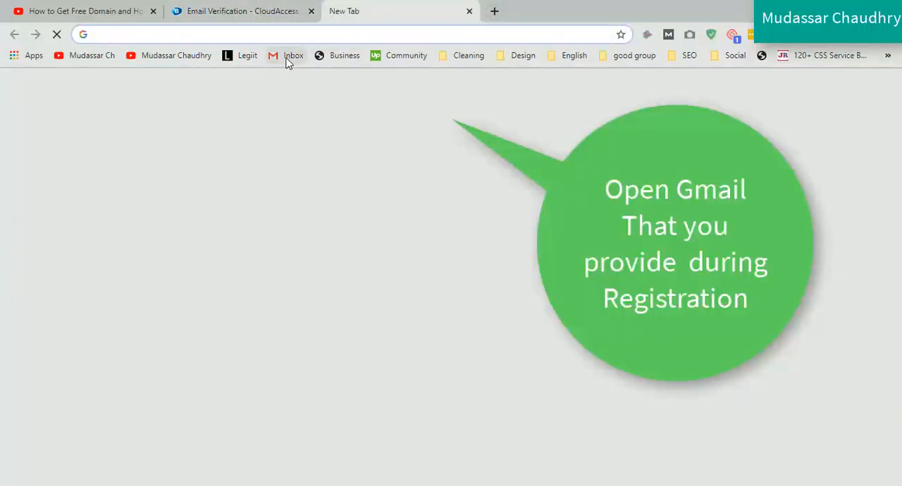
click(287, 58)
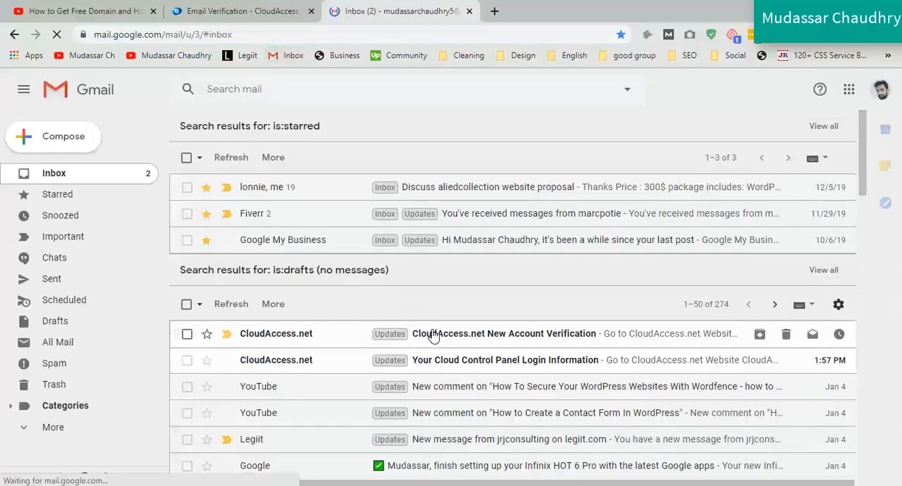
click(436, 334)
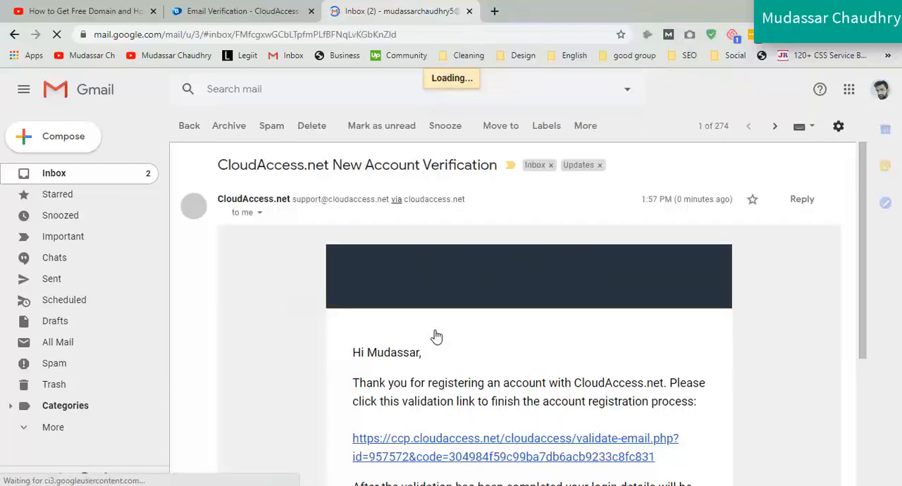
drag(861, 274, 880, 390)
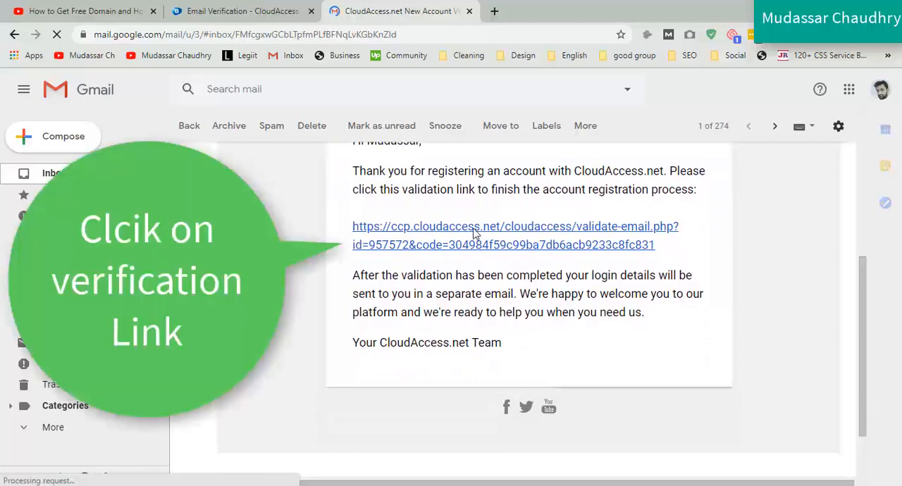
click(474, 233)
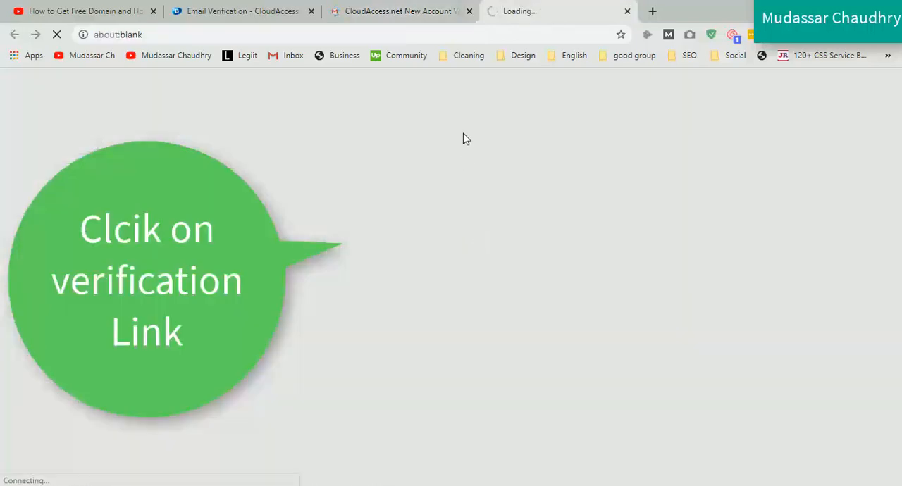
scroll(828, 336, down, 2)
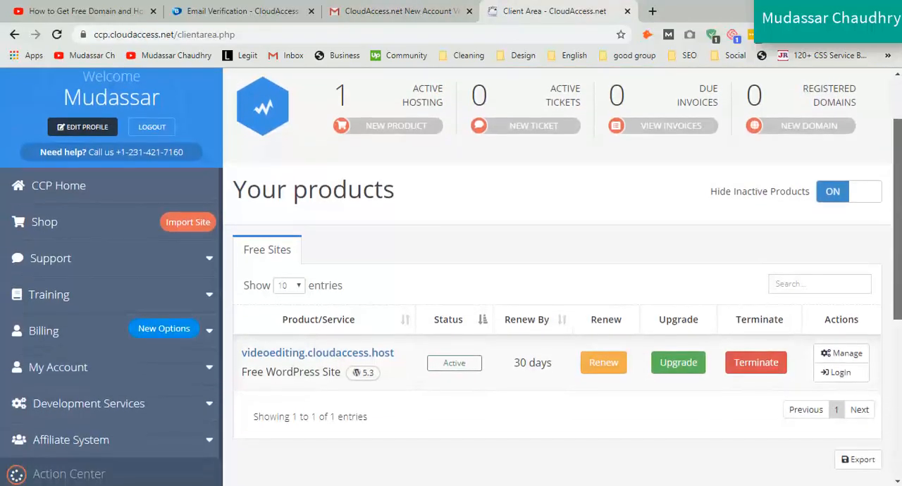
Step: Start an order for a new hosting product from the client area, choosing Launch Hosting, WordPress and the Free WordPress Site plan
scroll(451, 276, up, 2)
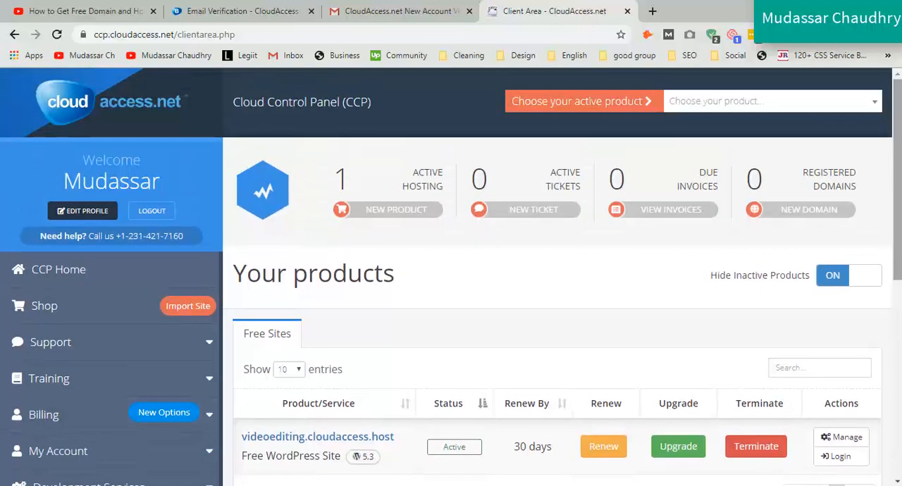
scroll(317, 417, down, 1)
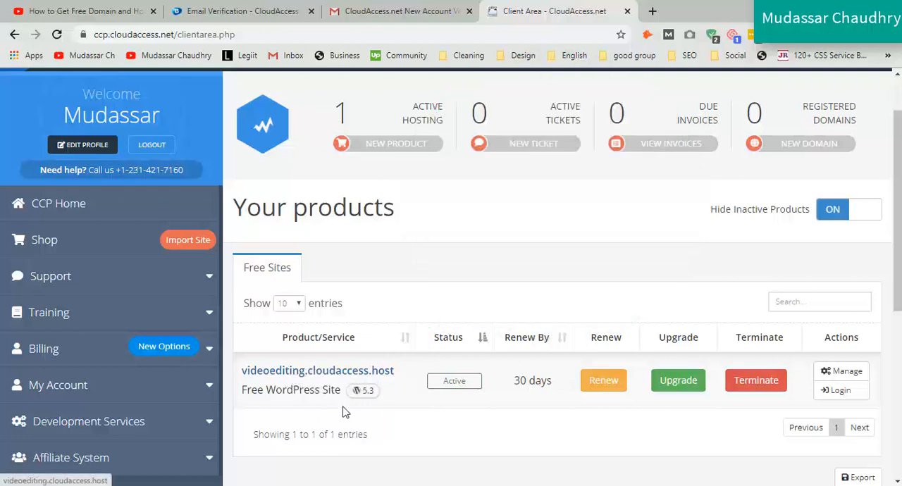
click(389, 145)
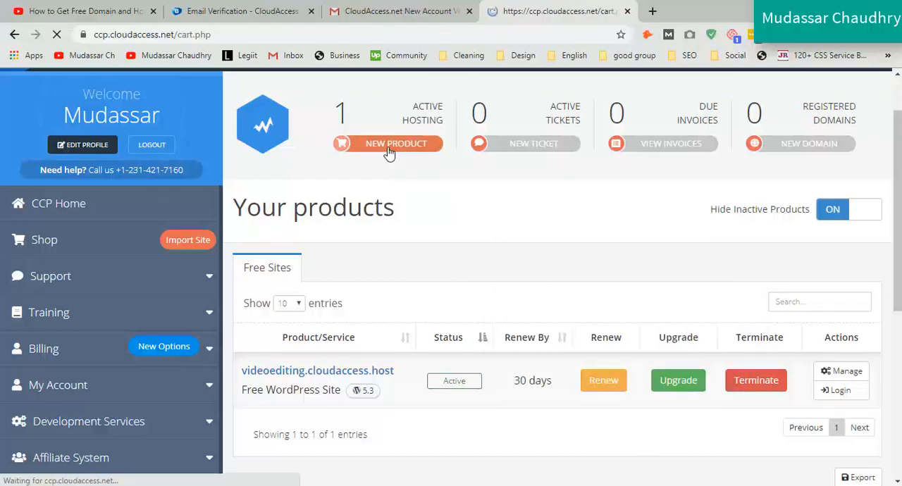
scroll(575, 195, down, 5)
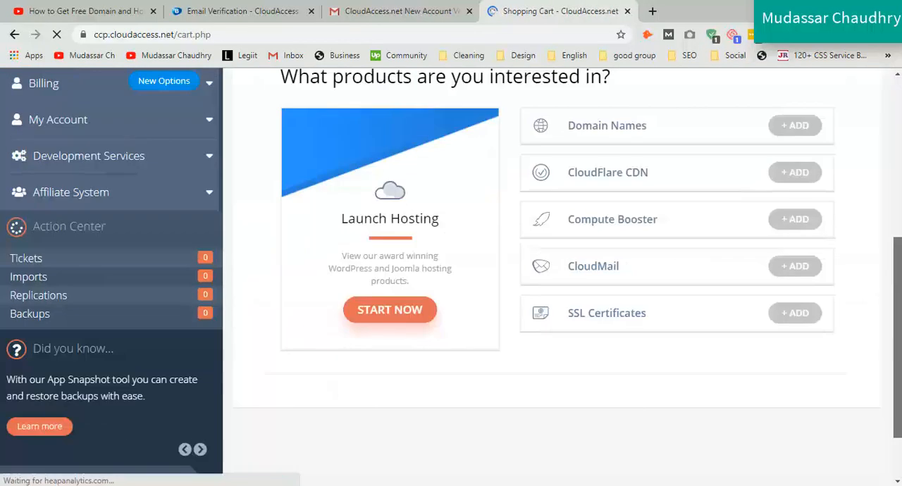
click(386, 308)
click(422, 267)
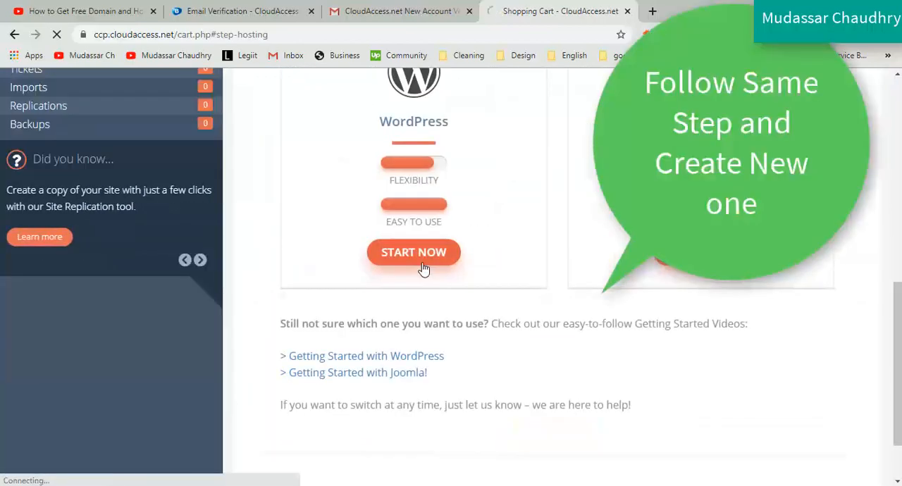
scroll(446, 398, down, 2)
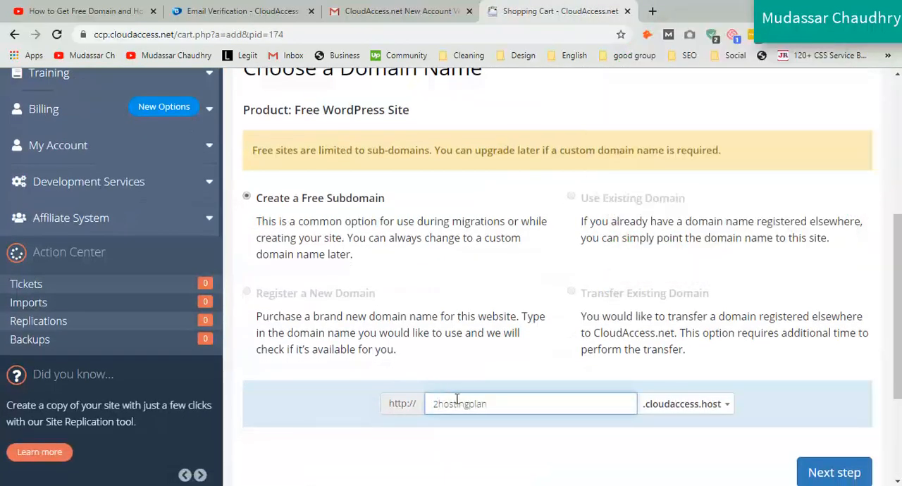
Step: Enter "getafreewebsite" as the free subdomain under .cloudaccess.host and submit the domain choice
click(822, 475)
drag(411, 119, 627, 99)
click(626, 98)
click(478, 407)
text(g)
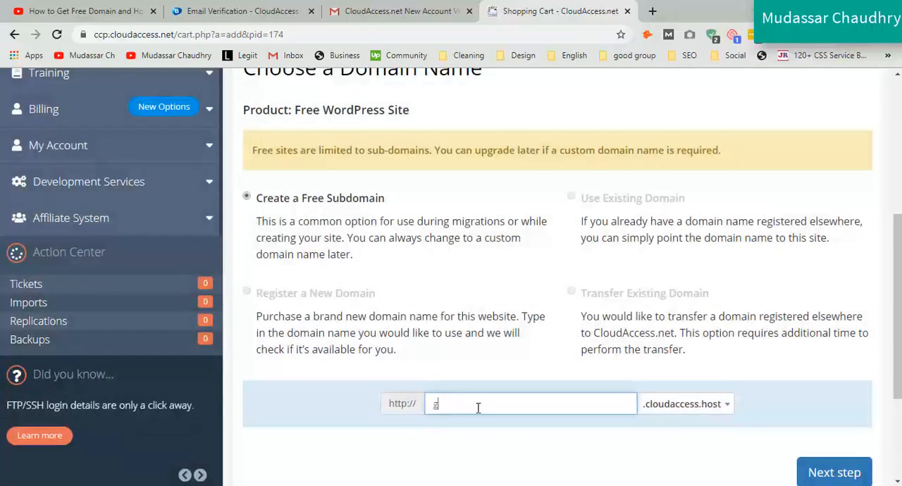
text(etafreedoma)
key(BackSpace)
key(BackSpace)
key(BackSpace)
key(BackSpace)
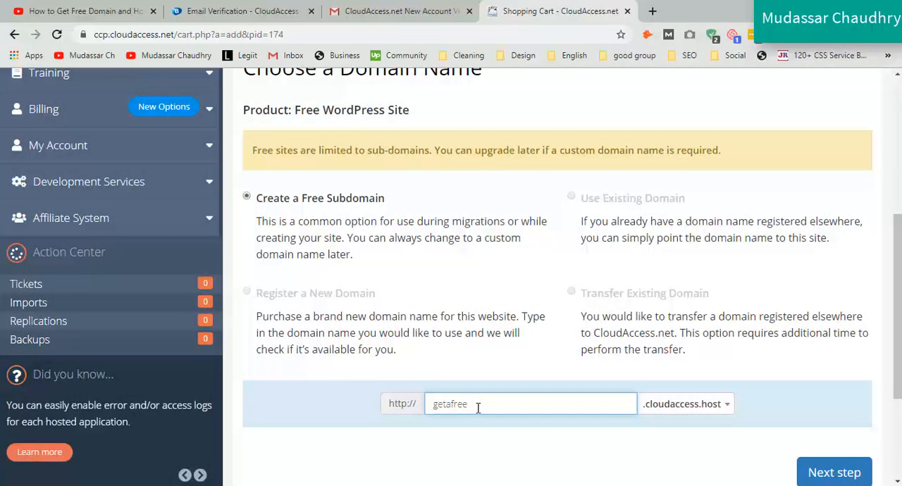
text(website)
click(825, 474)
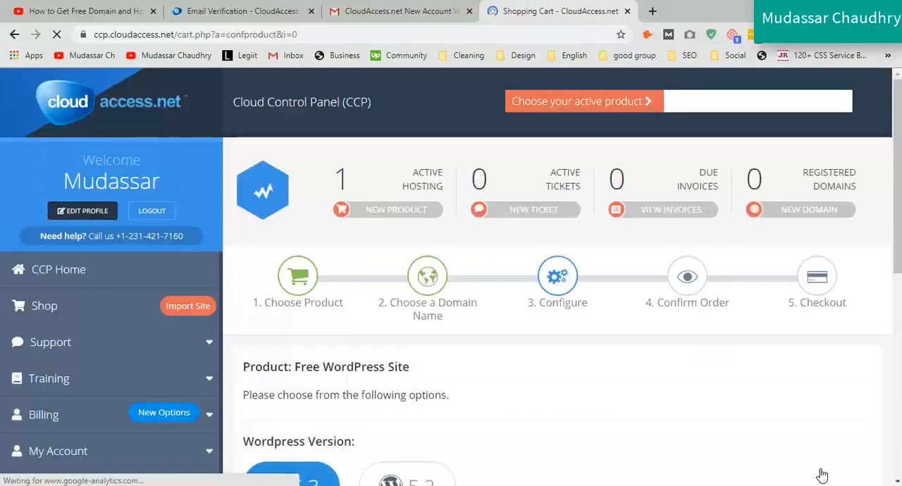
Step: Submit the site configuration with WordPress 5.3 and the Wordpress Default dataset, describing the planned build as "for learning"
scroll(338, 310, down, 6)
click(339, 320)
text(for learning)
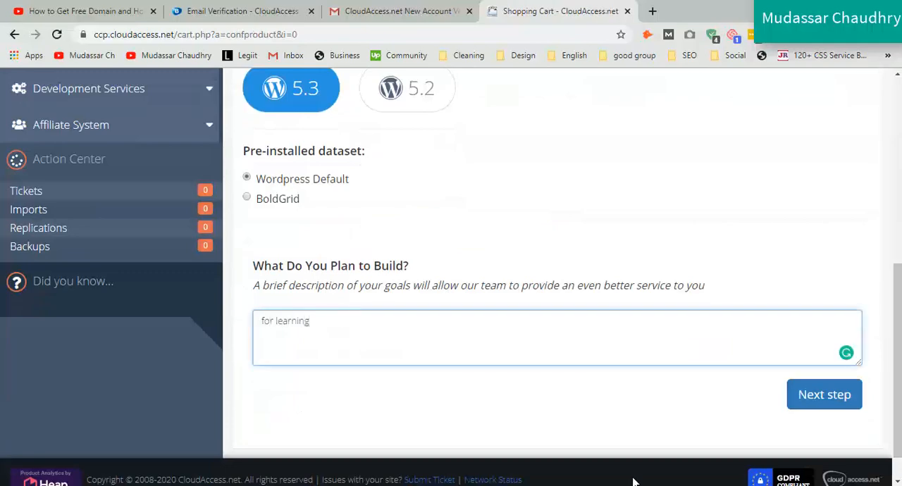
click(815, 396)
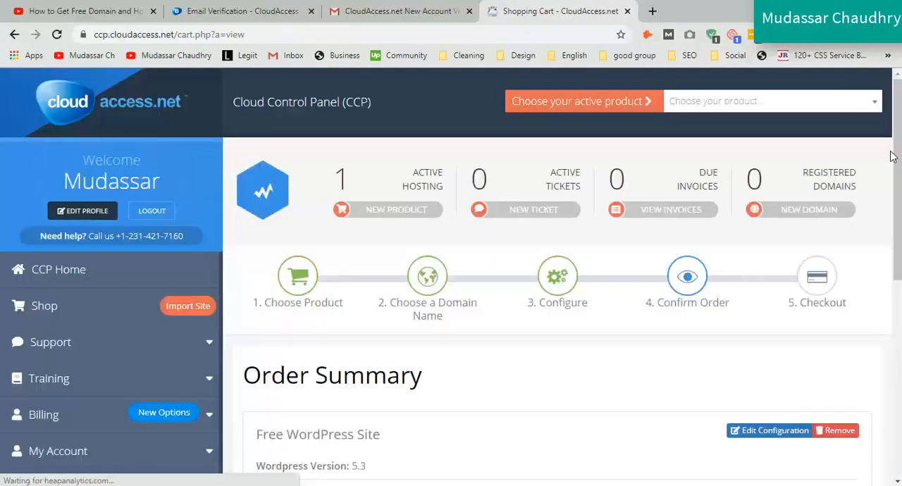
Step: Check out the new site as a Free Order, agreeing to the Terms of Service and passing the captcha check
scroll(891, 156, down, 5)
click(569, 428)
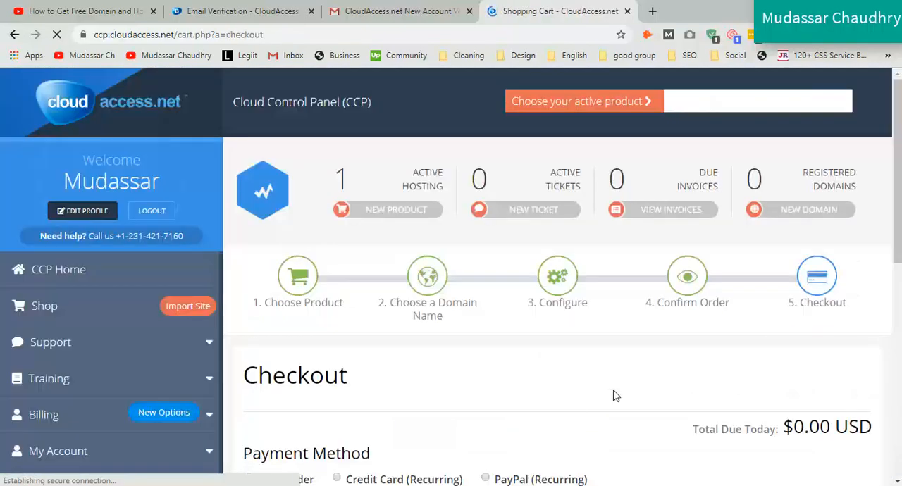
scroll(556, 282, down, 5)
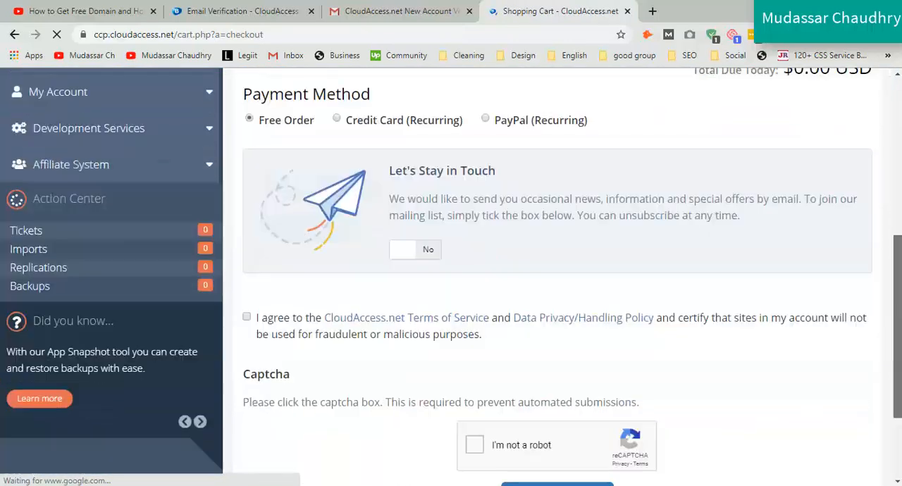
drag(898, 327, 898, 345)
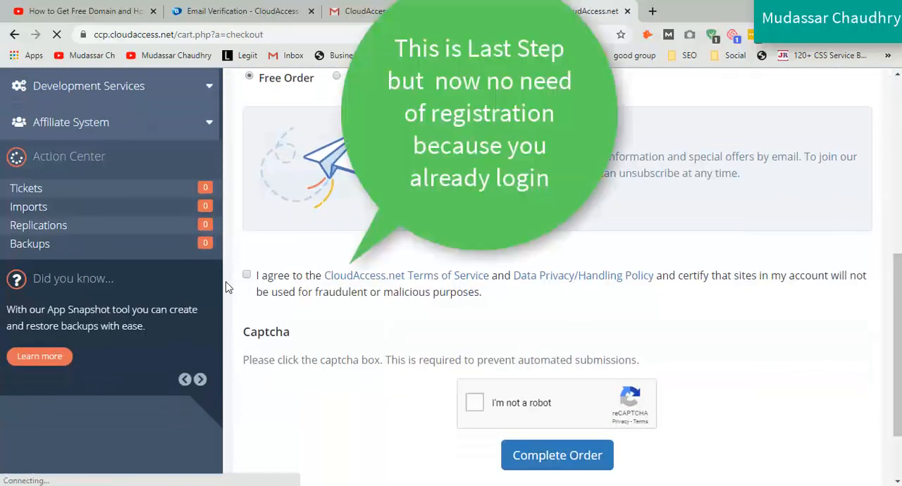
click(248, 276)
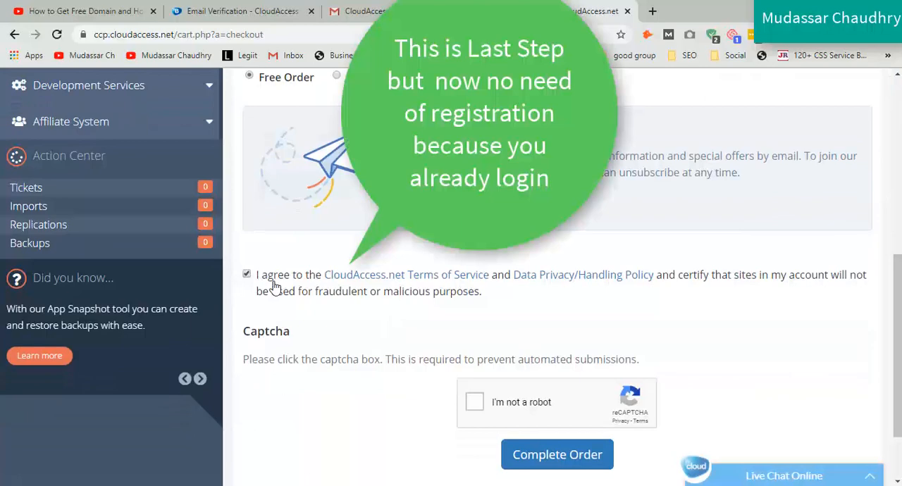
click(475, 403)
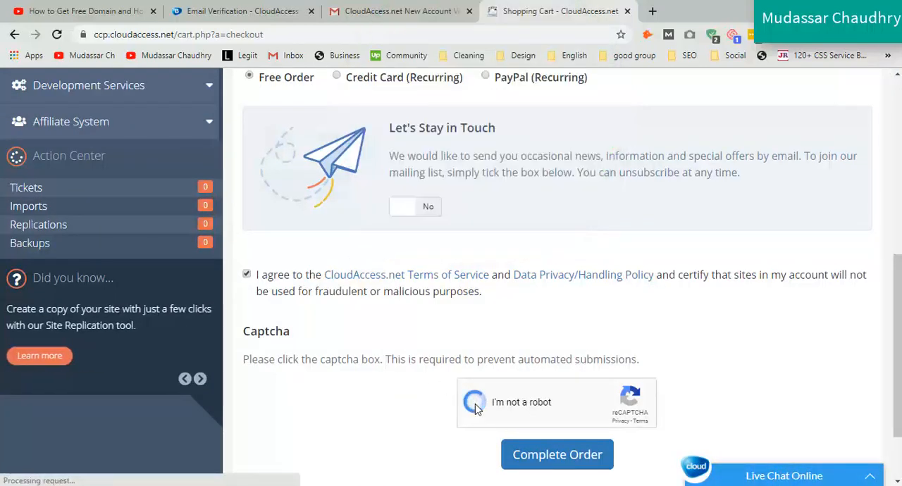
click(558, 456)
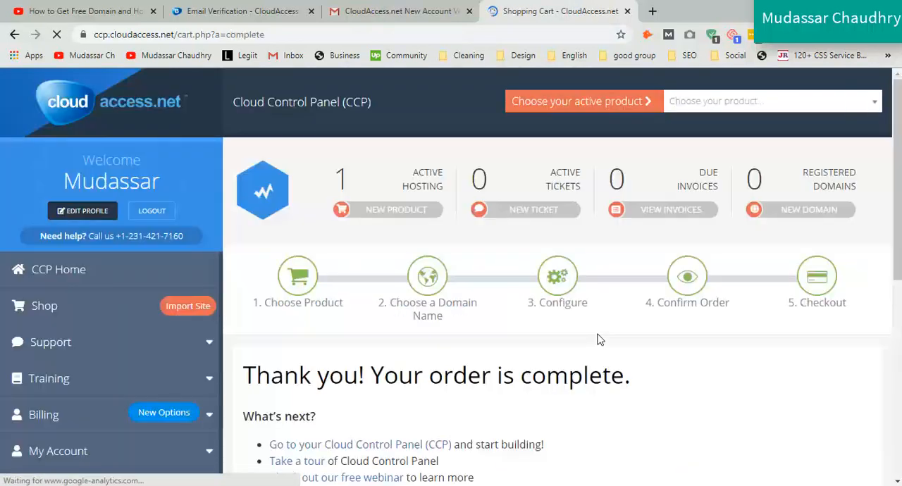
Step: Go from the order confirmation to the Cloud Control Panel's list of free sites
scroll(634, 268, down, 2)
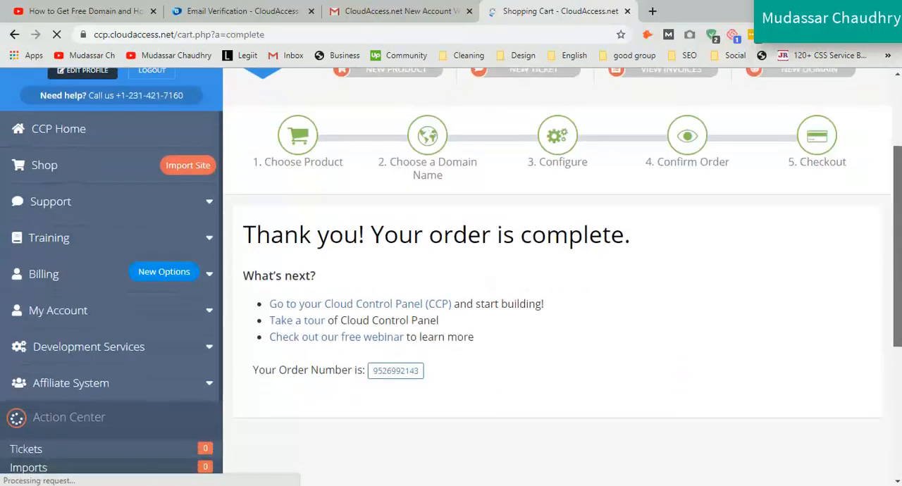
click(324, 295)
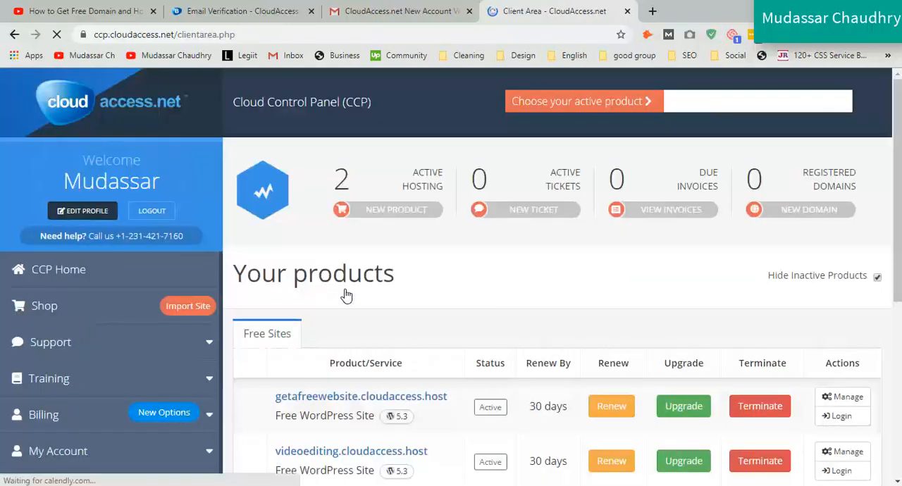
scroll(302, 329, down, 2)
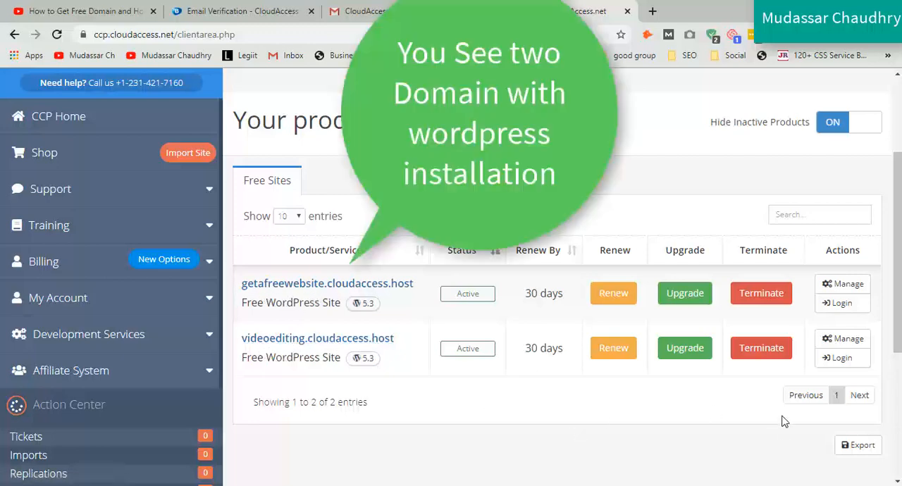
Step: Log in to the WordPress dashboards of getafreewebsite.cloudaccess.host and videoediting.cloudaccess.host, each in its own browser tab
click(838, 309)
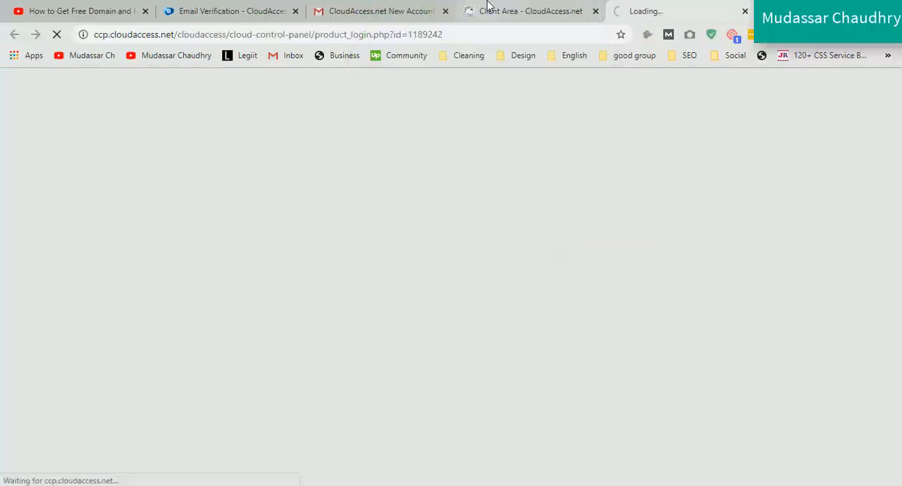
click(488, 6)
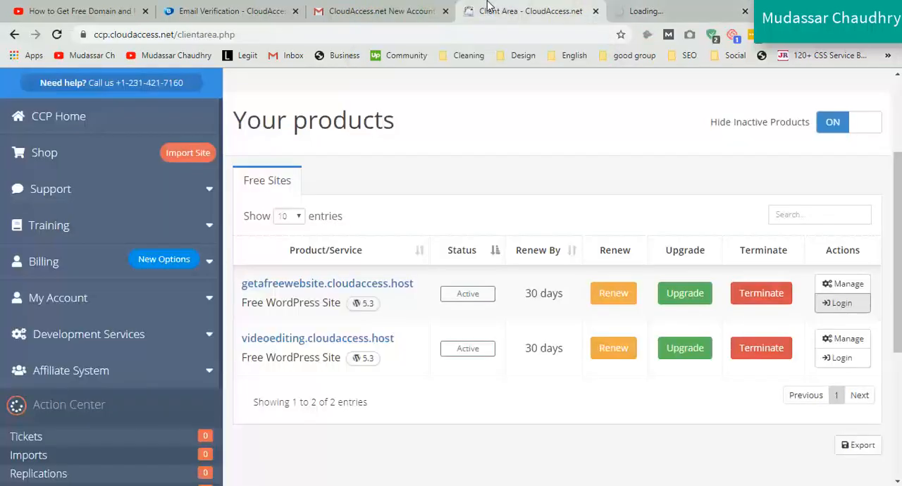
click(838, 359)
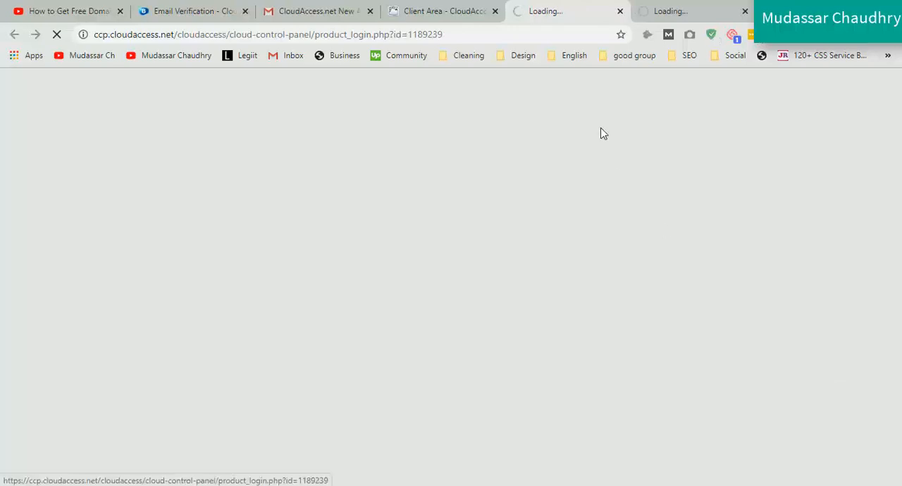
Step: Examine the getafreewebsite.cloudaccess.host dashboard, its web address and the connection security details
click(669, 13)
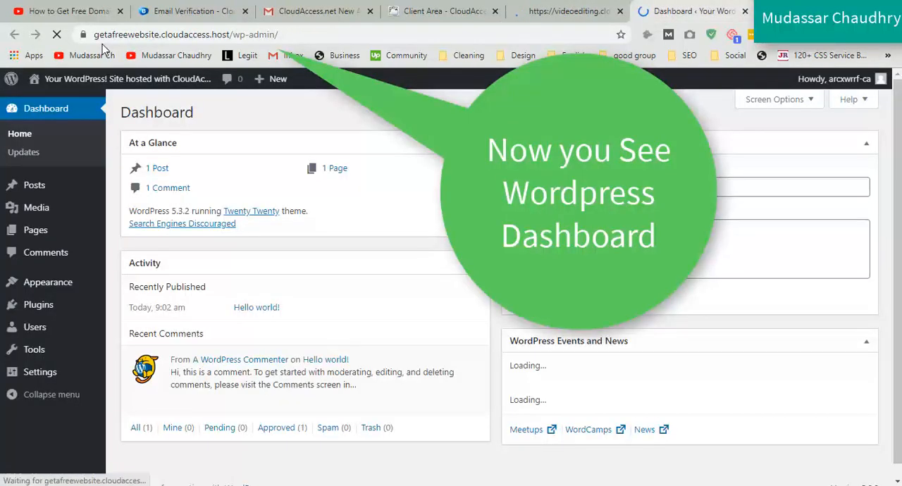
drag(95, 37, 295, 36)
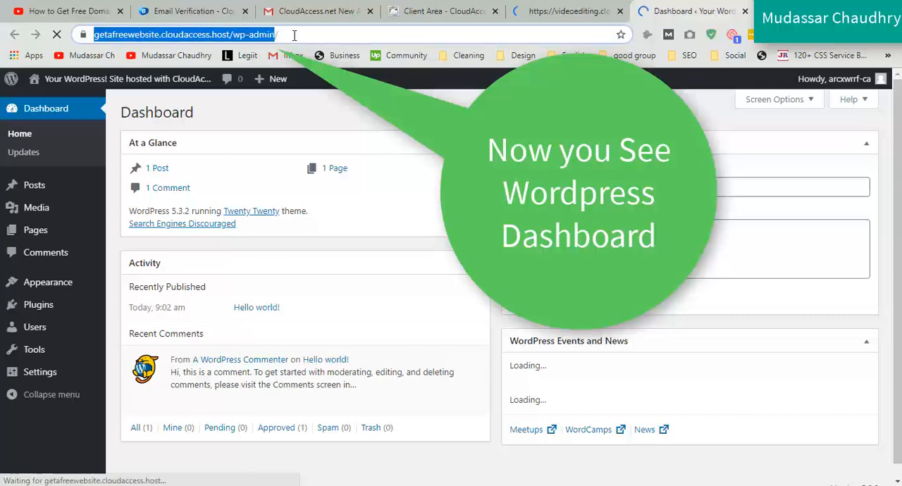
click(294, 113)
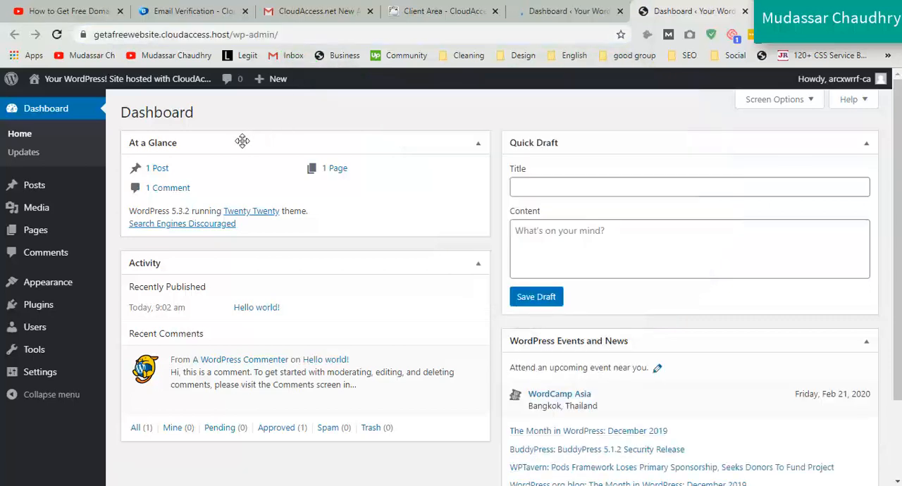
click(84, 35)
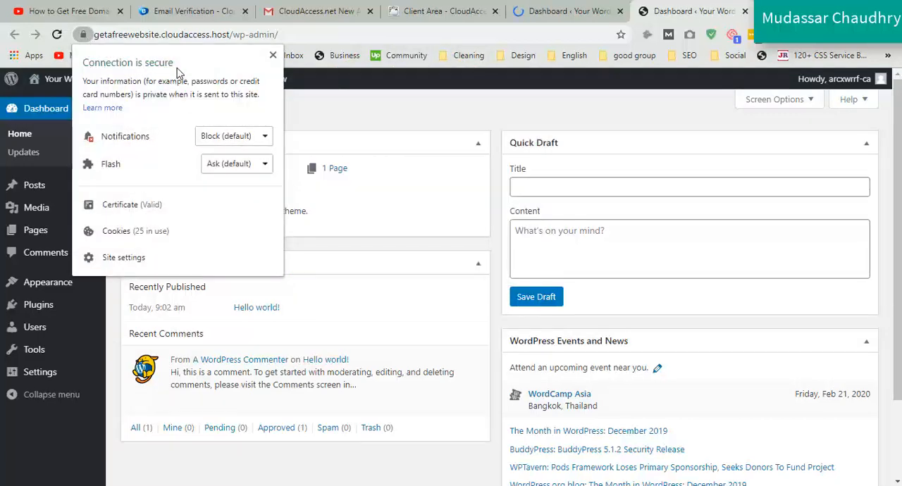
click(314, 121)
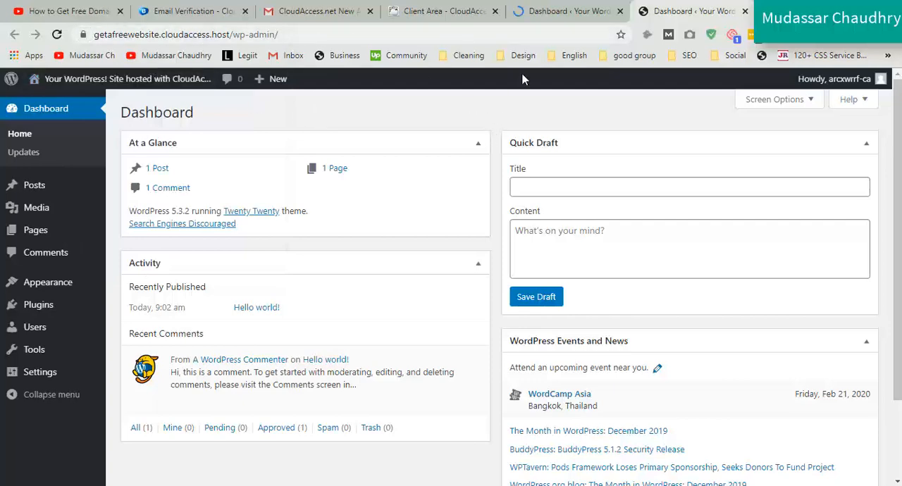
Step: Examine the videoediting.cloudaccess.host dashboard, its web address and the connection security details
click(551, 9)
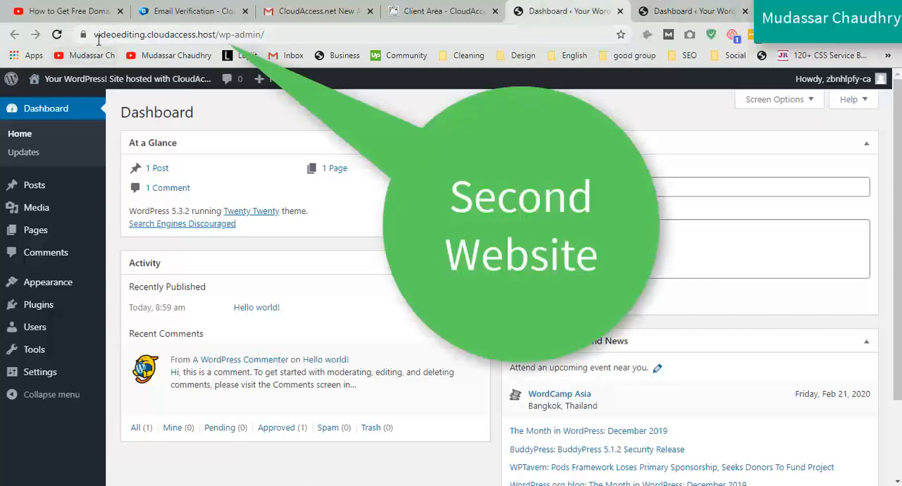
drag(94, 34, 248, 45)
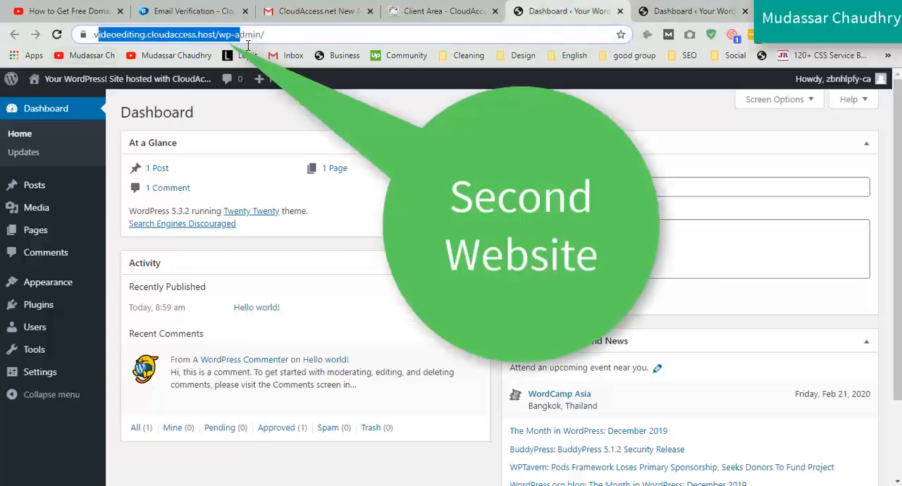
click(239, 111)
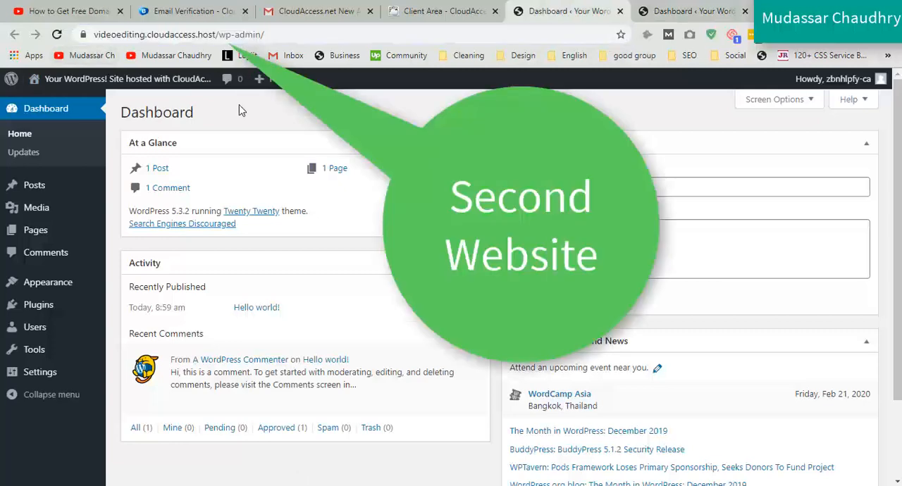
click(83, 34)
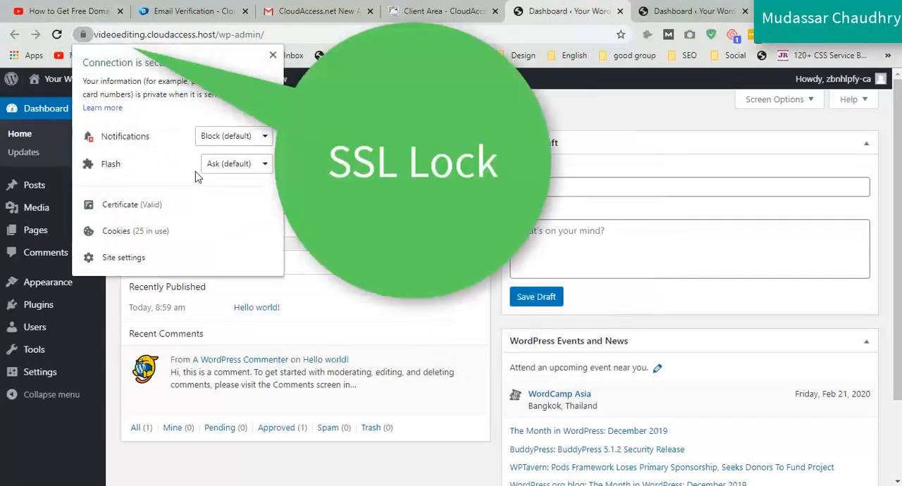
click(395, 134)
Step: Return to the Cloud Control Panel's list of free sites and open the management page for getafreewebsite.cloudaccess.host
click(423, 4)
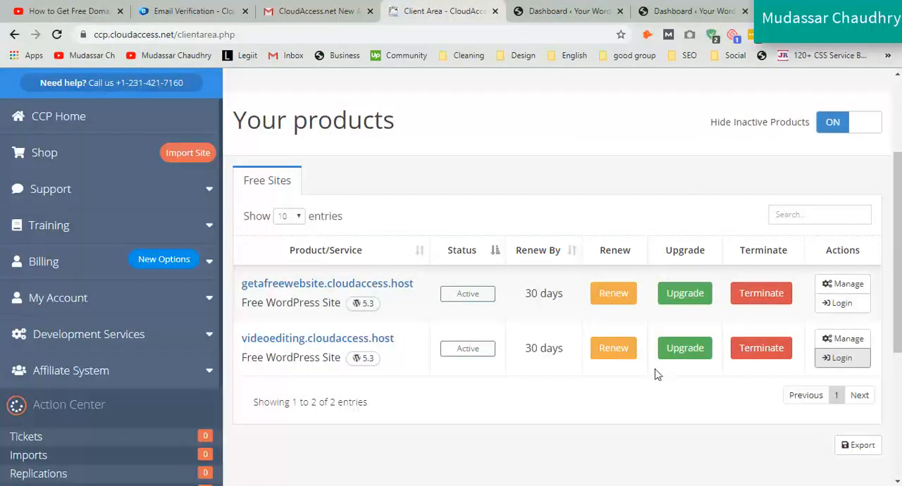
drag(897, 288, 897, 213)
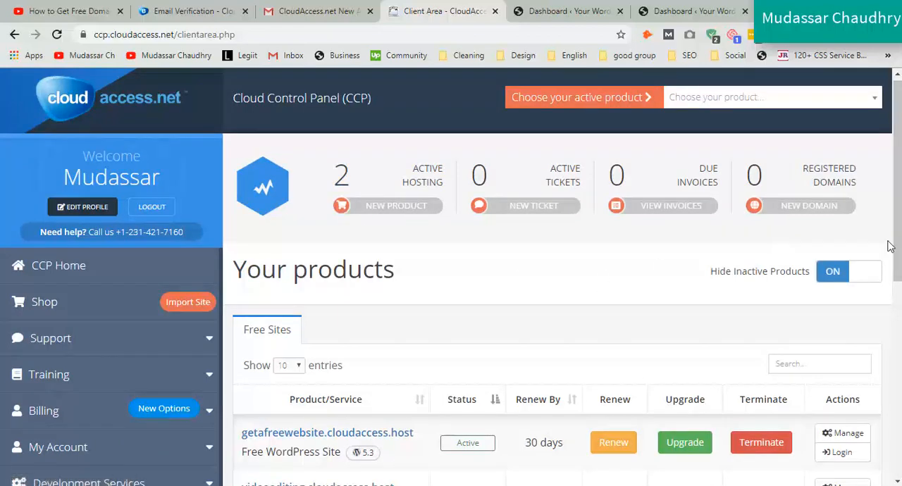
drag(890, 245, 894, 313)
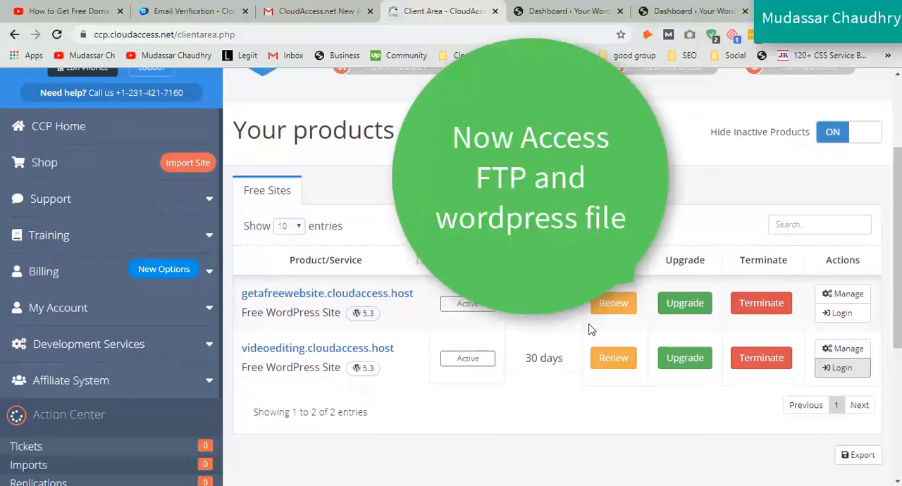
click(843, 295)
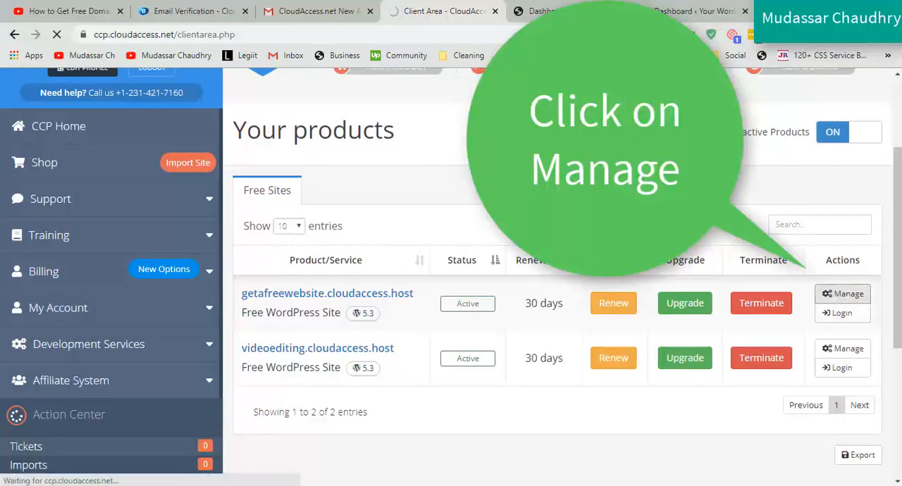
Step: Open the site's server File Explorer and view the WordPress files in the httpdocs folder
scroll(625, 204, down, 3)
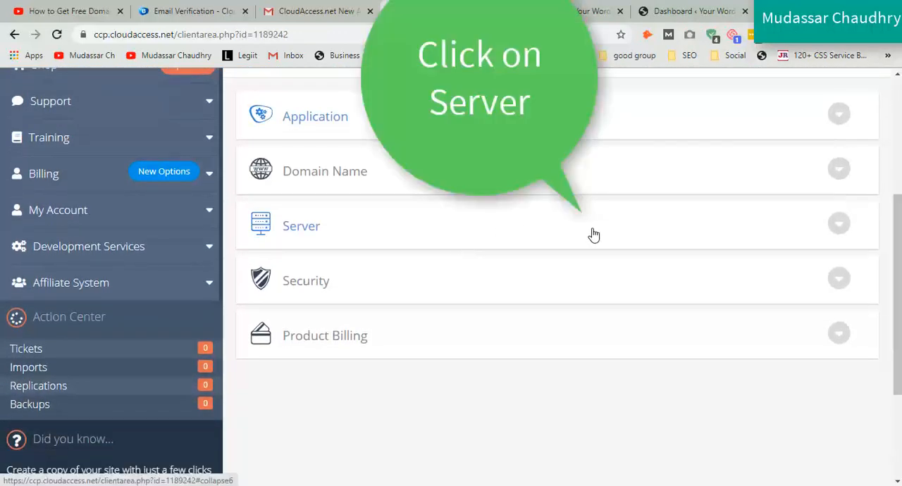
click(593, 234)
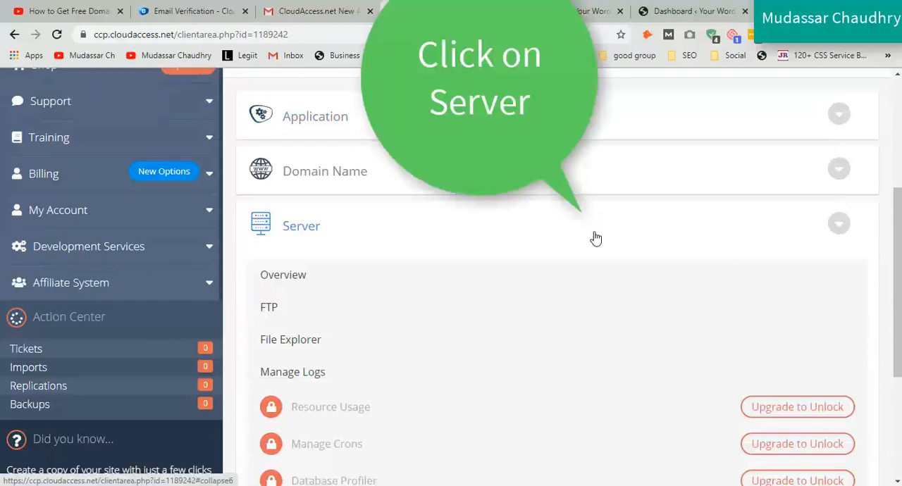
click(289, 350)
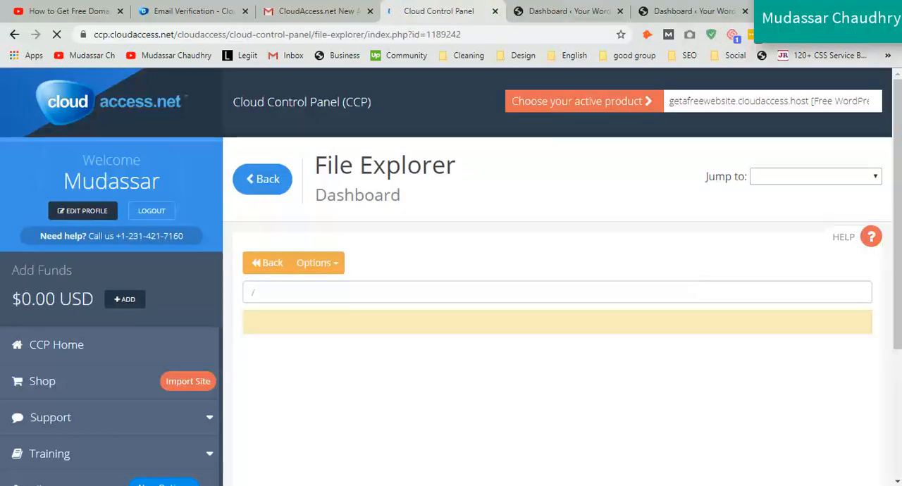
drag(898, 231, 899, 280)
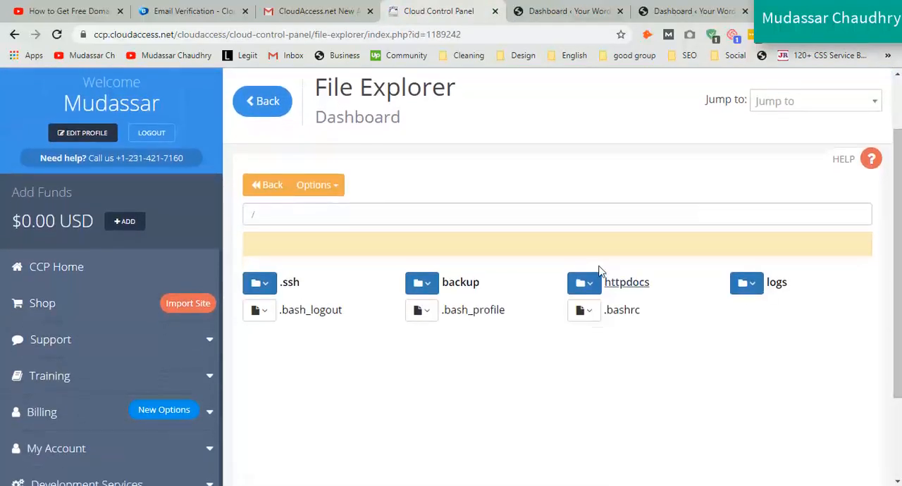
click(623, 285)
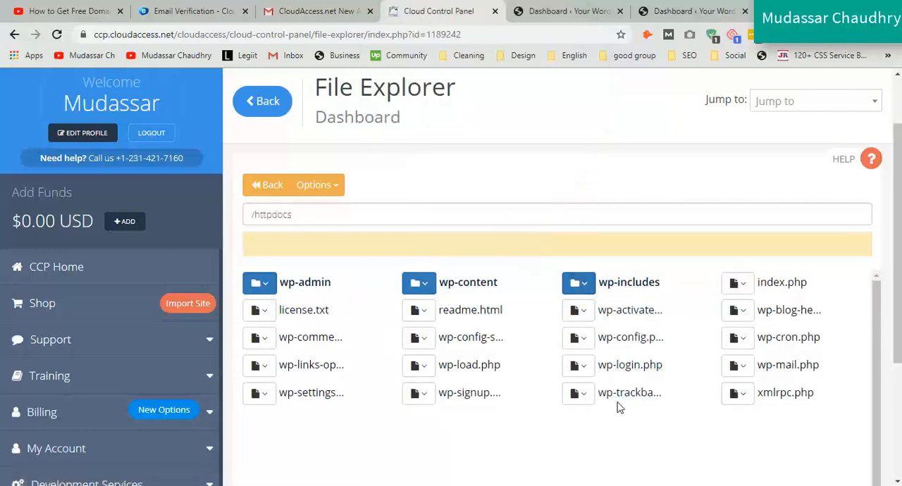
Step: Go back to the site's management page and open its server FTP settings to view the login information
click(263, 100)
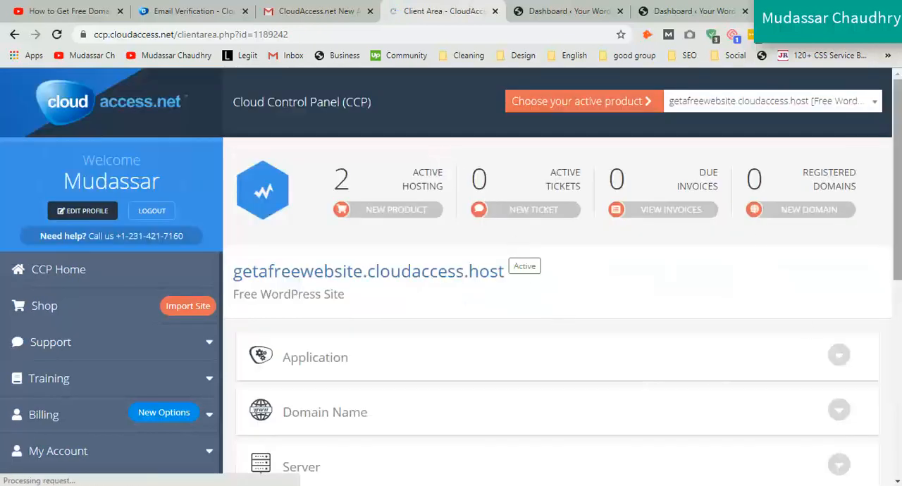
scroll(634, 389, down, 3)
click(837, 270)
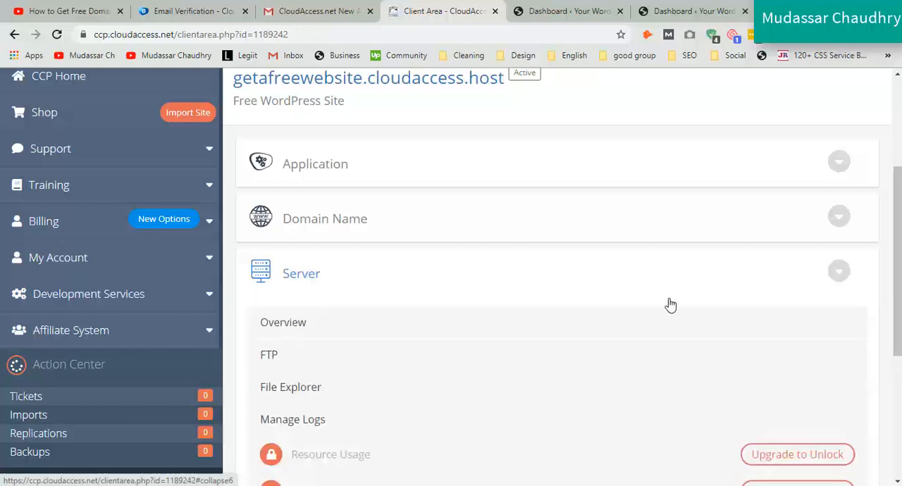
click(270, 356)
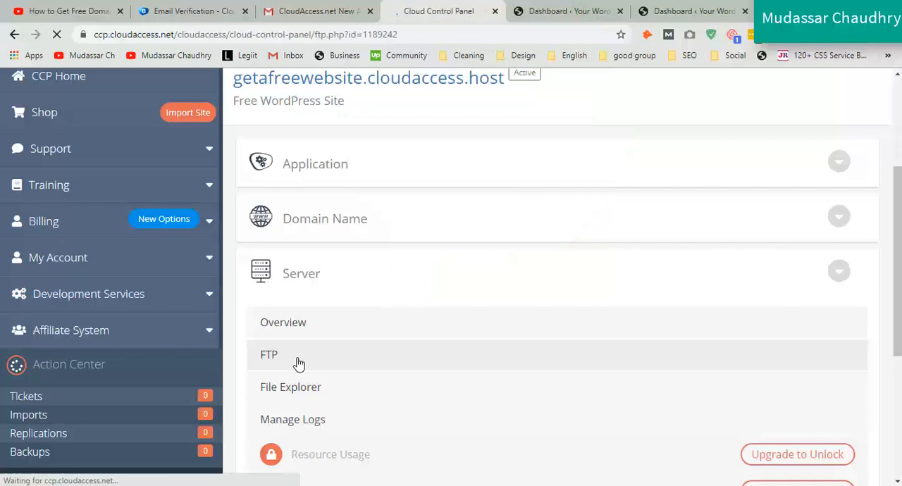
scroll(324, 252, down, 2)
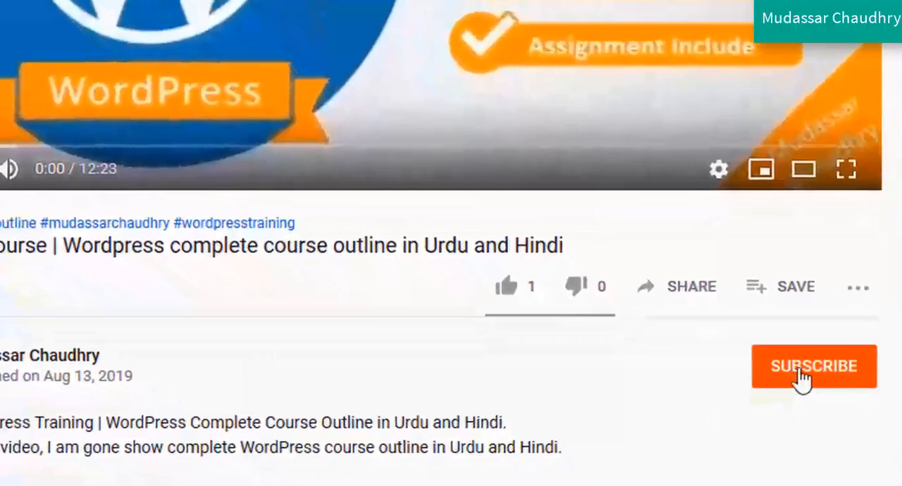
click(802, 375)
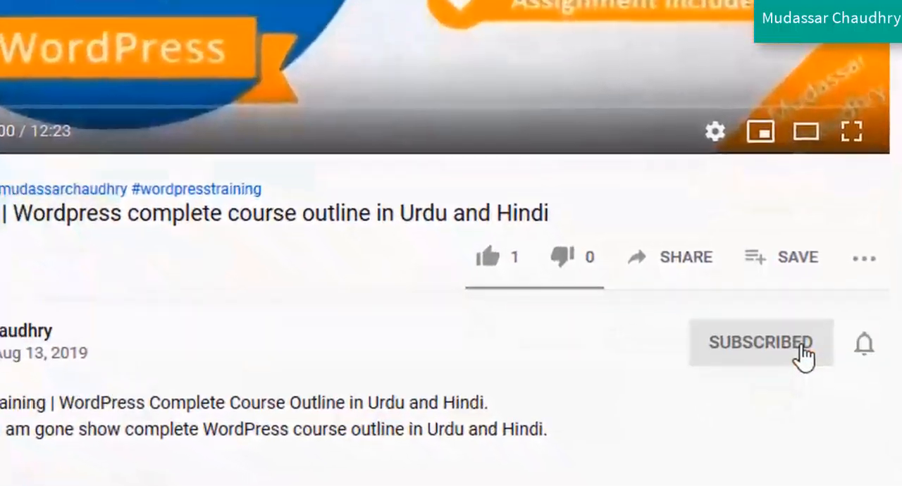